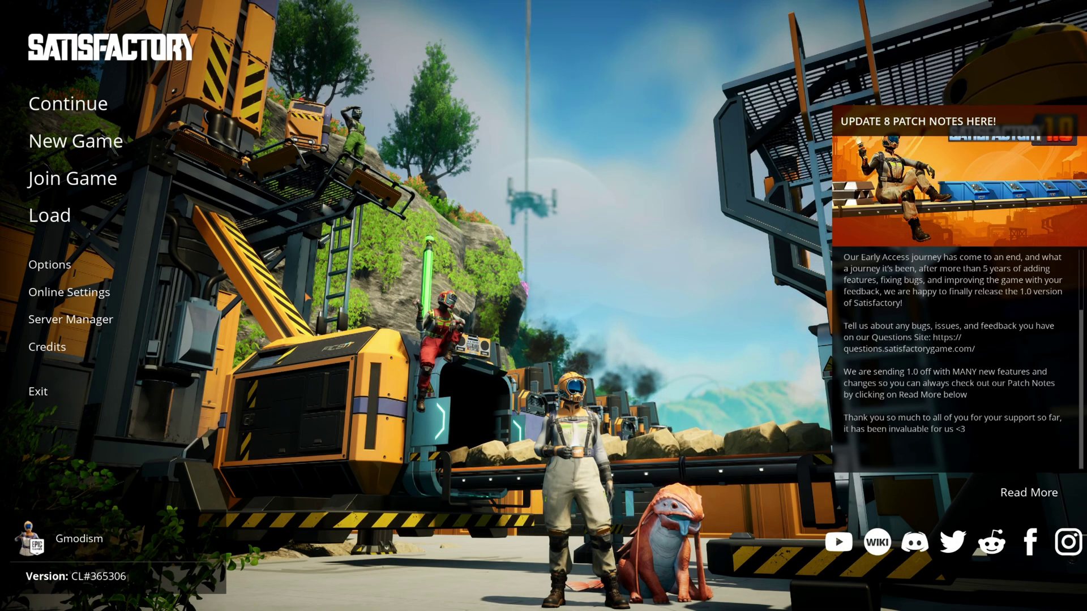
Step: Open the game's video options and view the available display resolutions
click(49, 265)
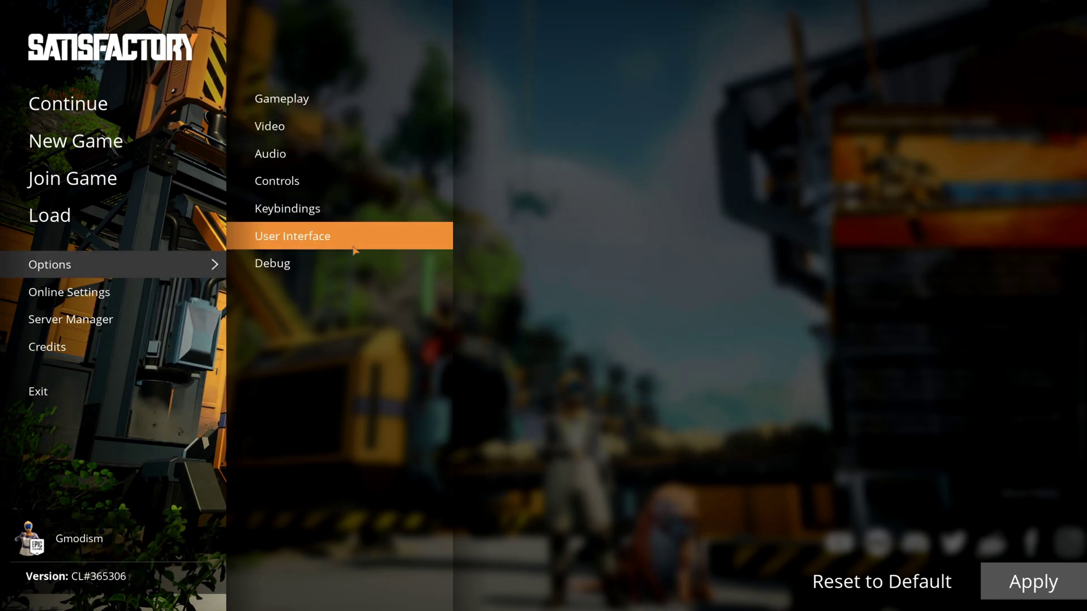
click(301, 130)
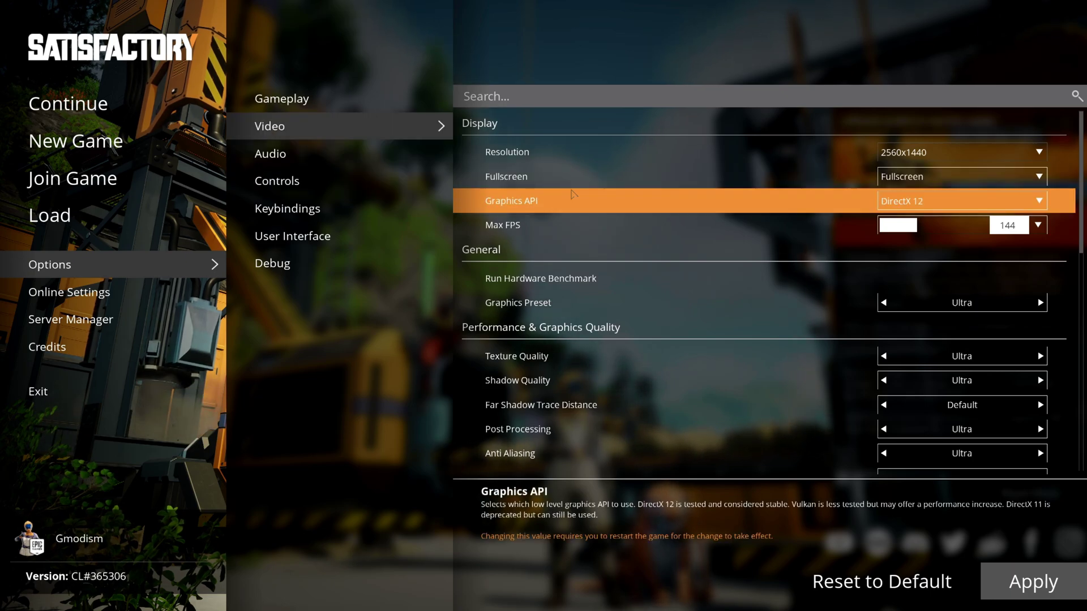
click(924, 154)
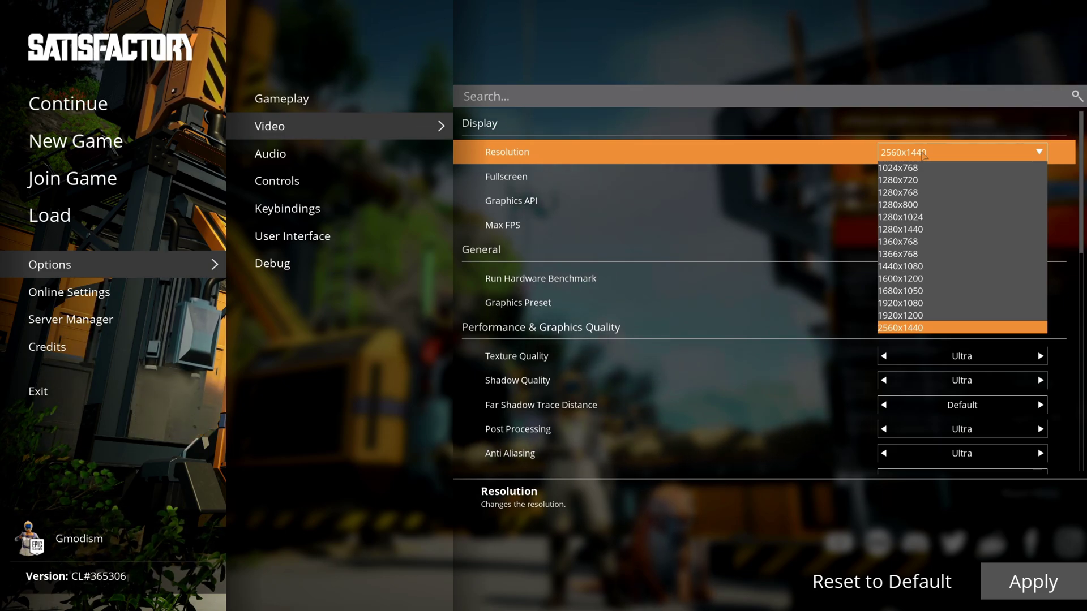
click(922, 154)
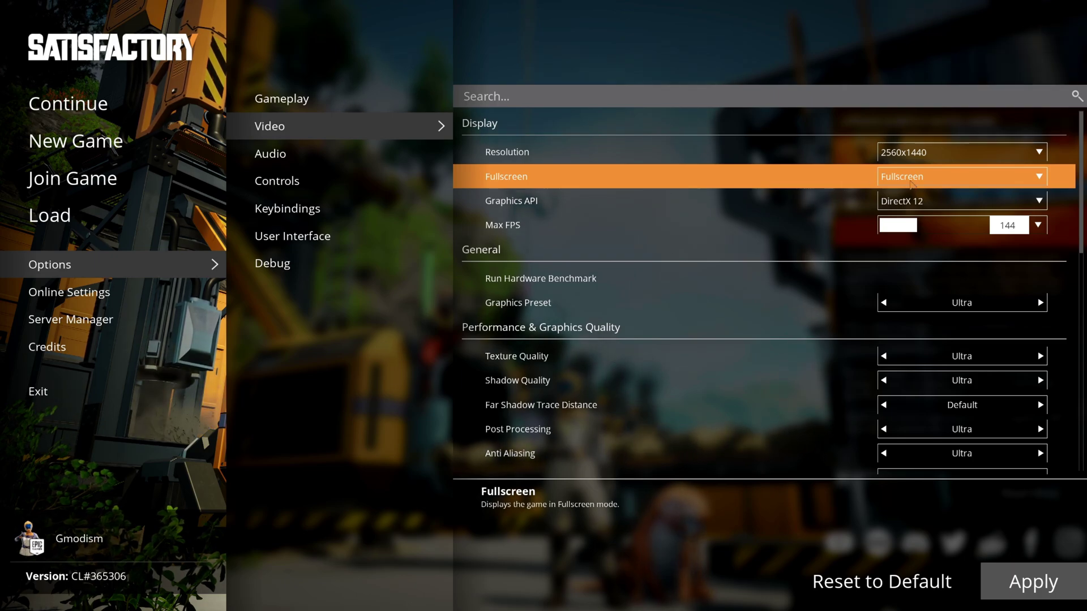
Step: Select Fullscreen as the display mode and DirectX 12 as the graphics API
click(964, 179)
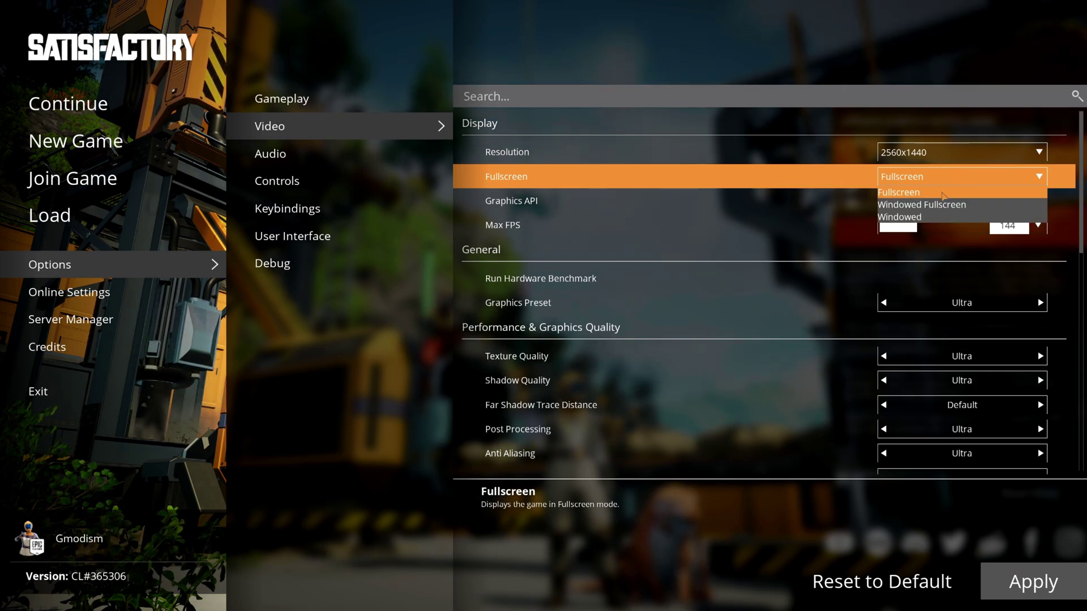
click(936, 194)
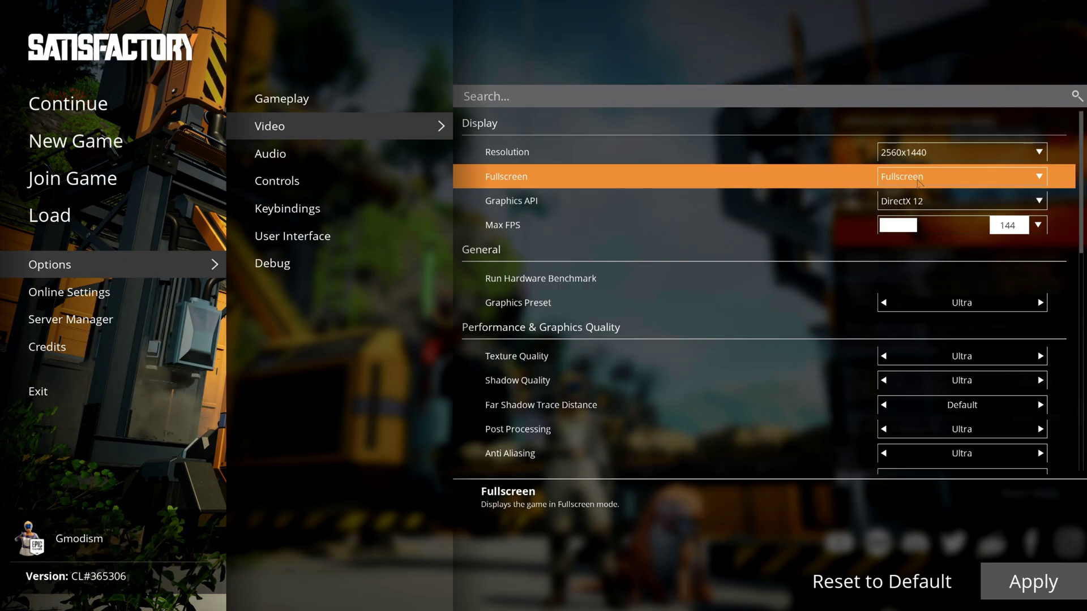
click(896, 205)
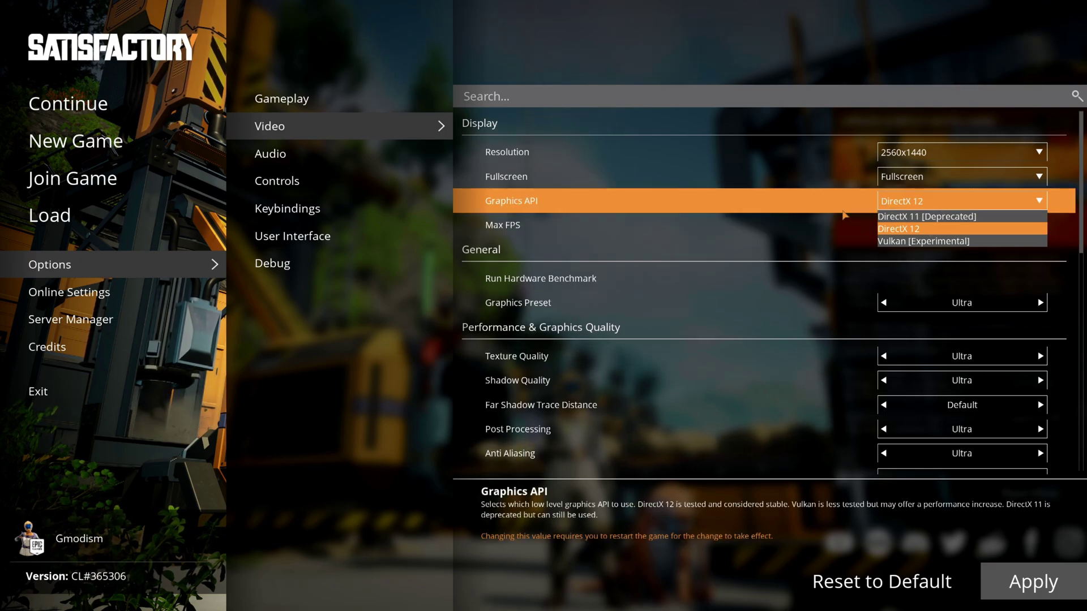
click(928, 228)
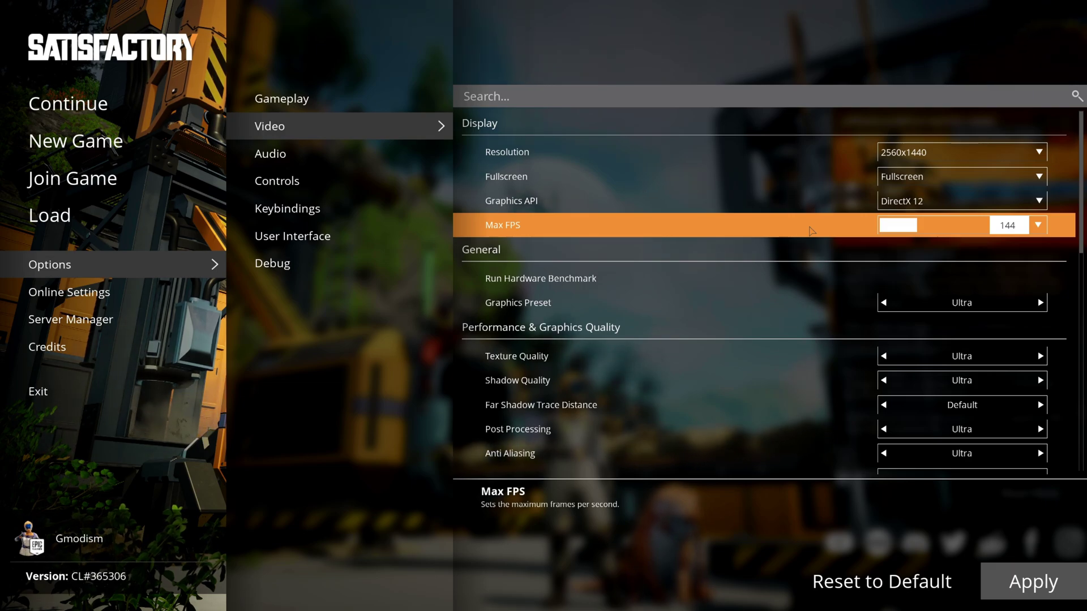
Step: Try capping Max FPS at 60, and return it to 144
click(962, 225)
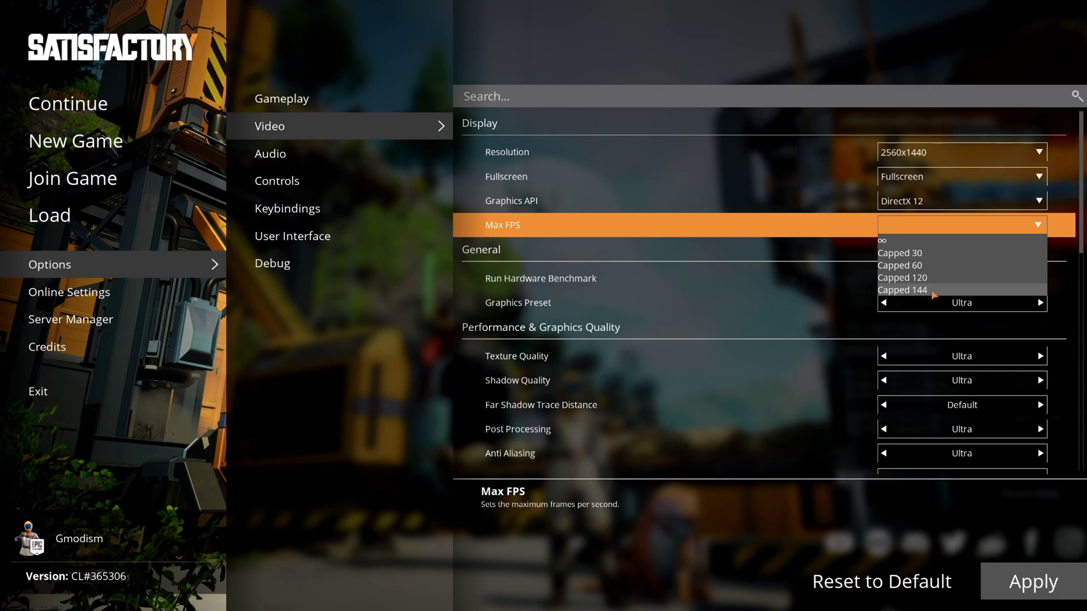
click(932, 291)
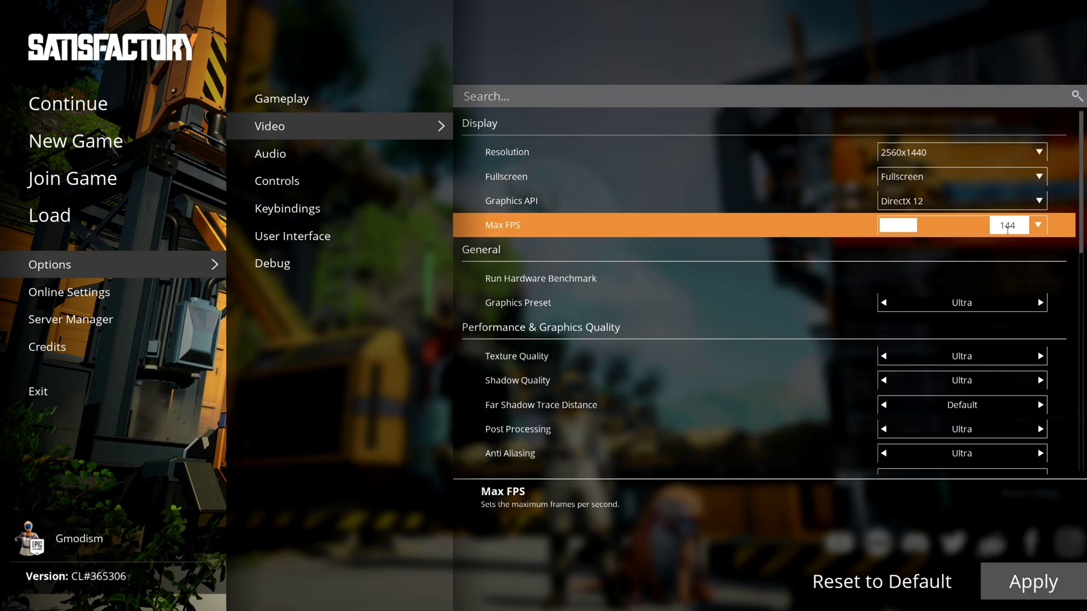
click(1043, 232)
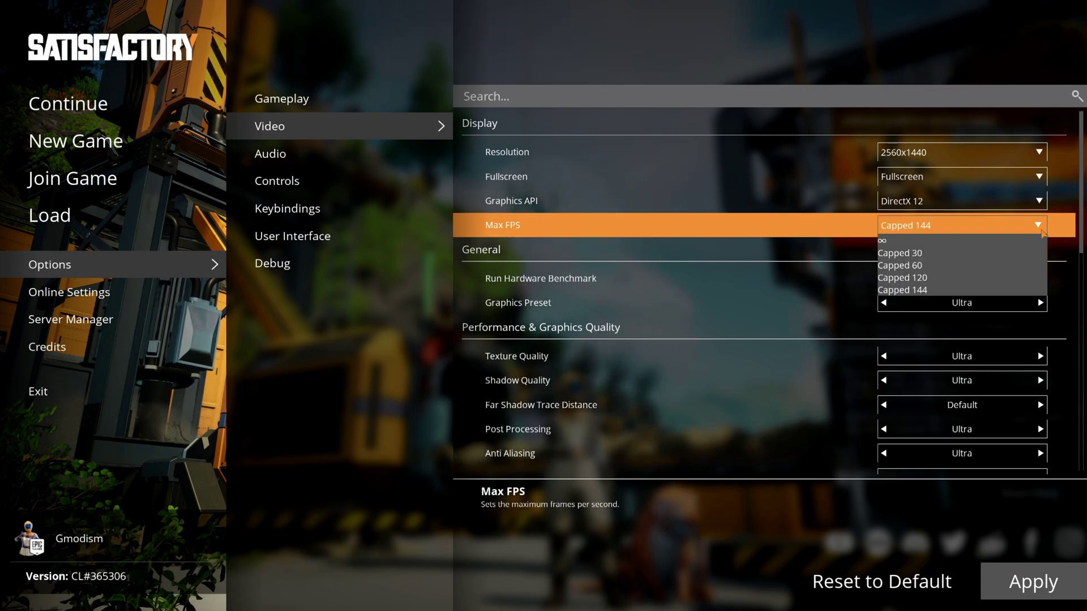
click(937, 266)
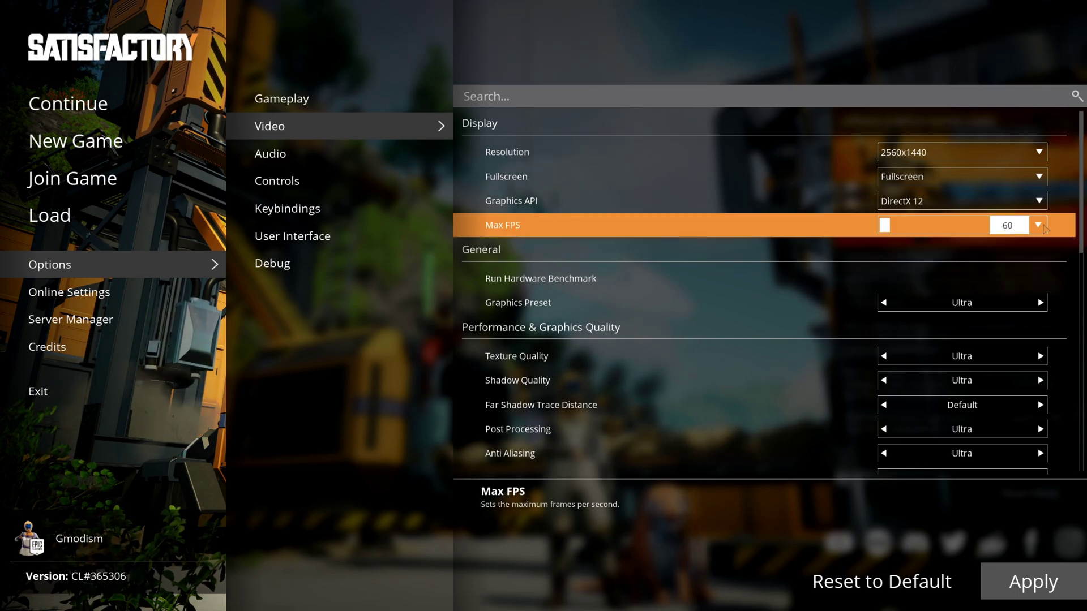
click(916, 225)
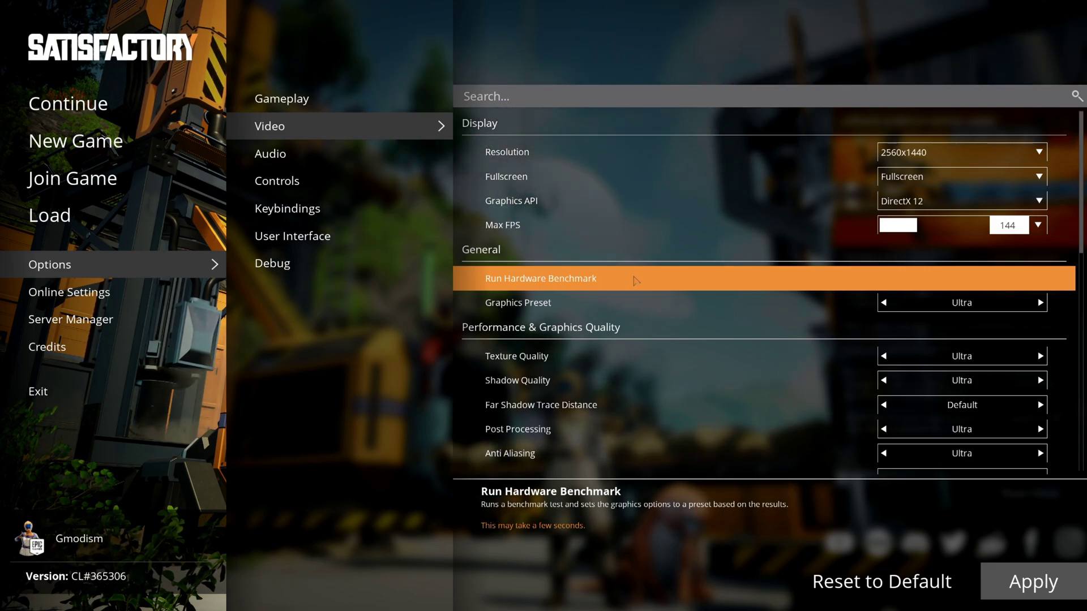
Step: Run the hardware benchmark and accept the graphics values it selects
click(635, 280)
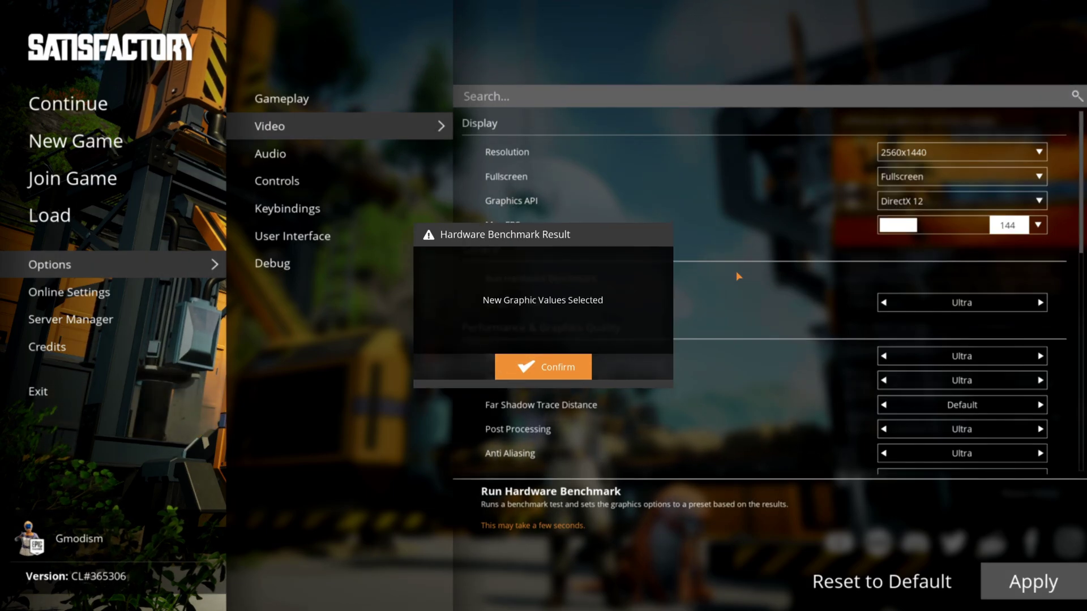
click(566, 364)
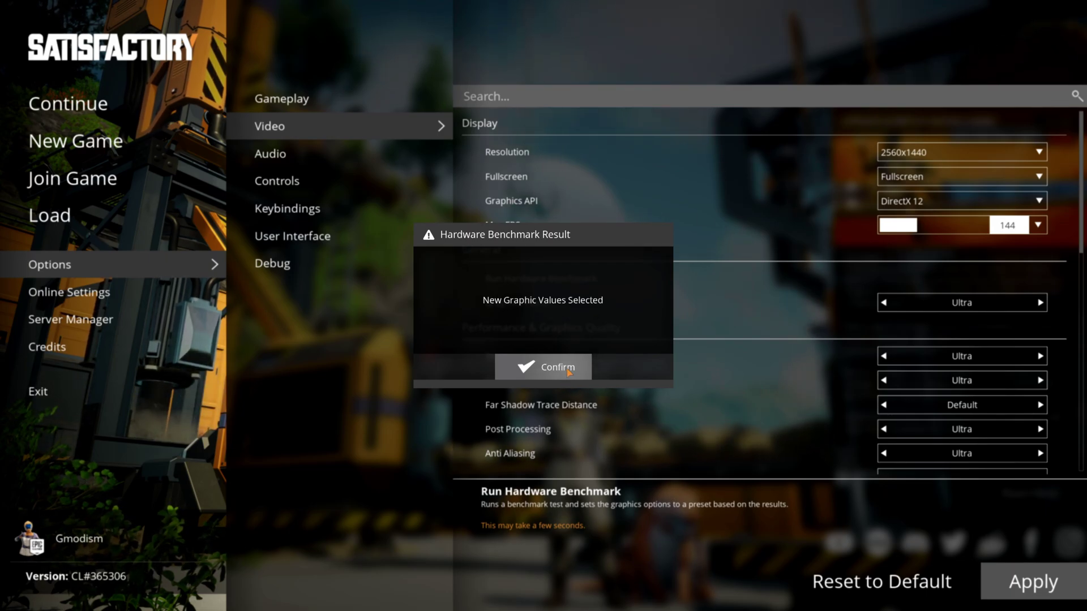
click(569, 369)
Step: Set the Graphics Preset to Ultra and lower Shadow Quality to Medium
scroll(573, 369, down, 2)
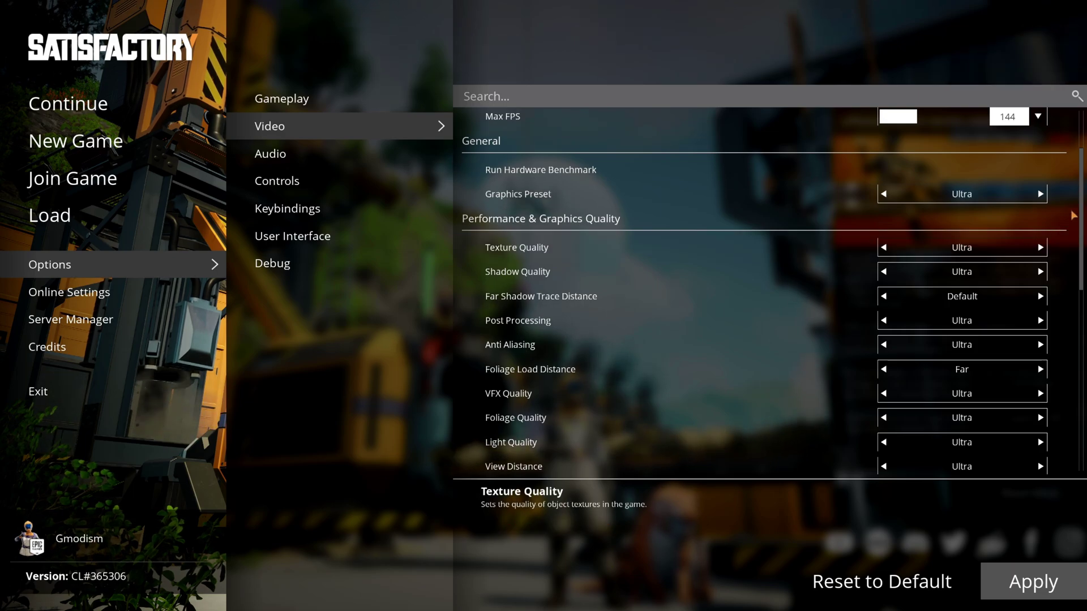
click(730, 170)
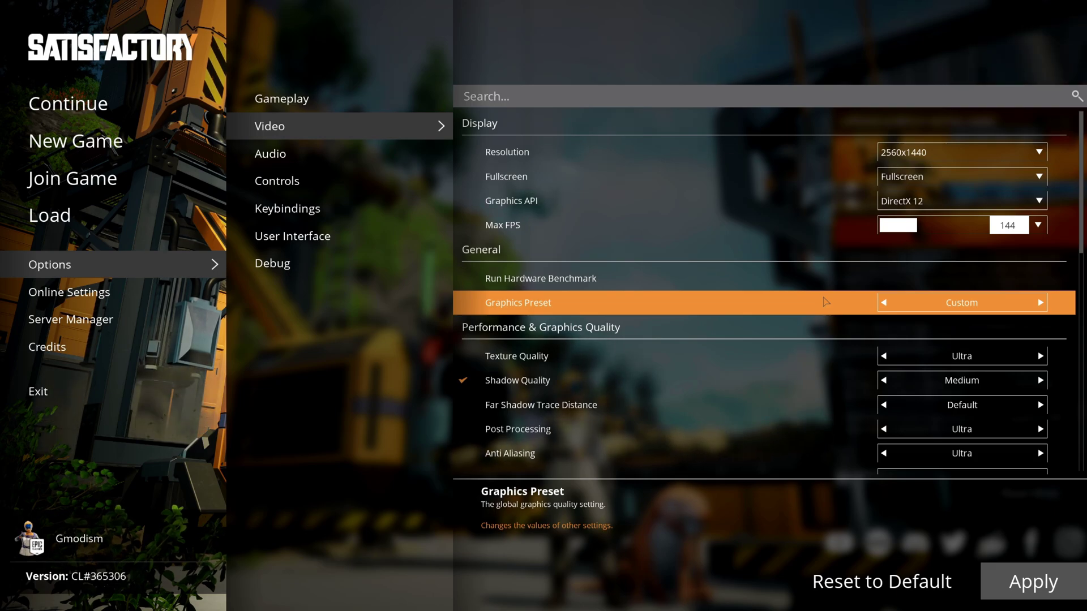
key(Left)
scroll(825, 302, down, 3)
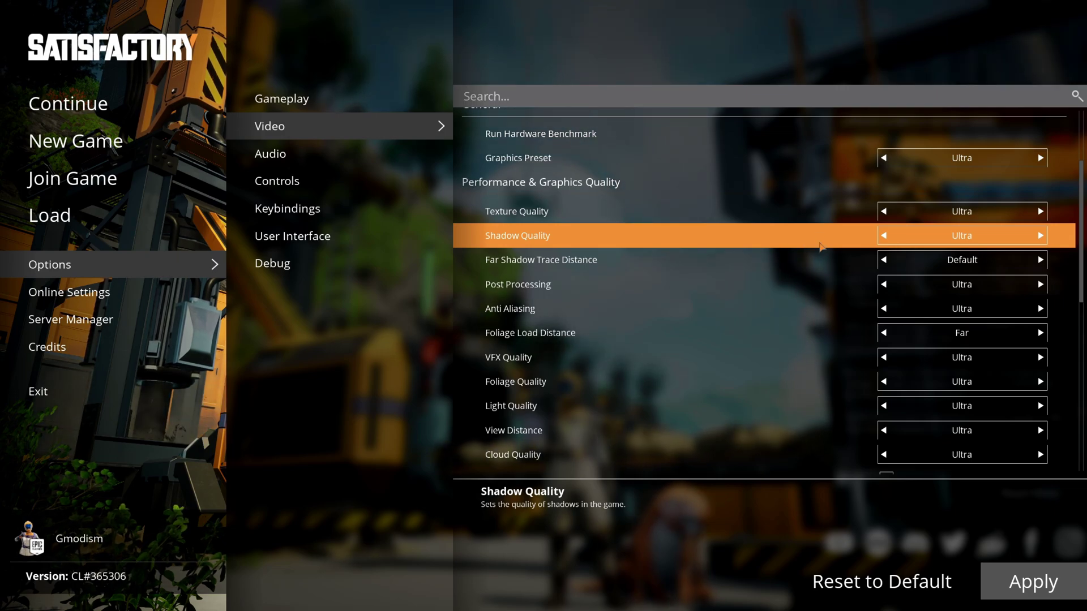
click(884, 235)
click(884, 236)
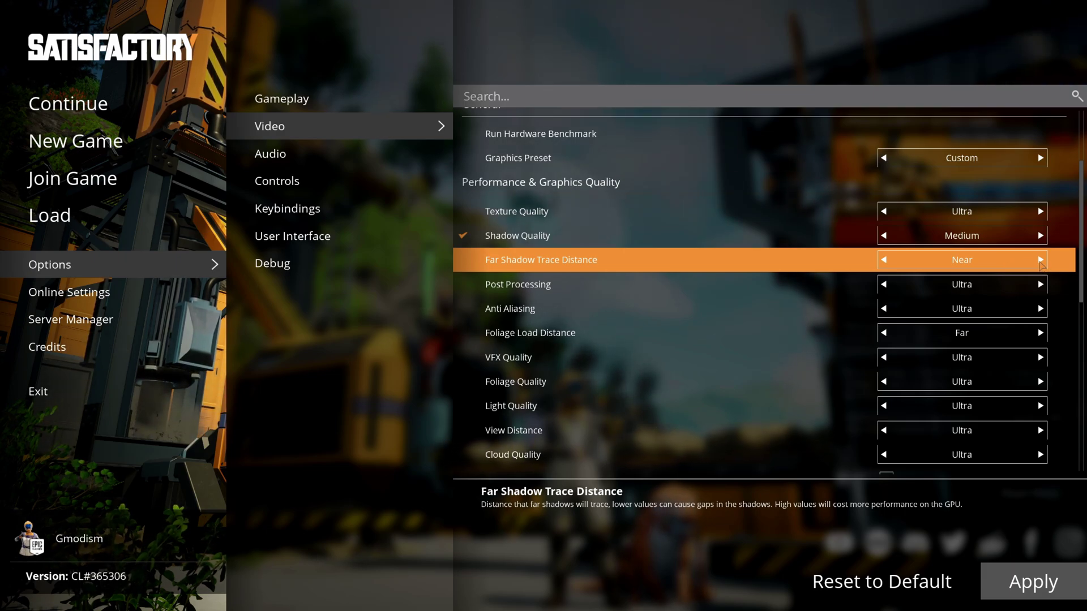
Step: Set Far Shadow Trace Distance to Default
click(1041, 261)
click(1041, 260)
click(883, 260)
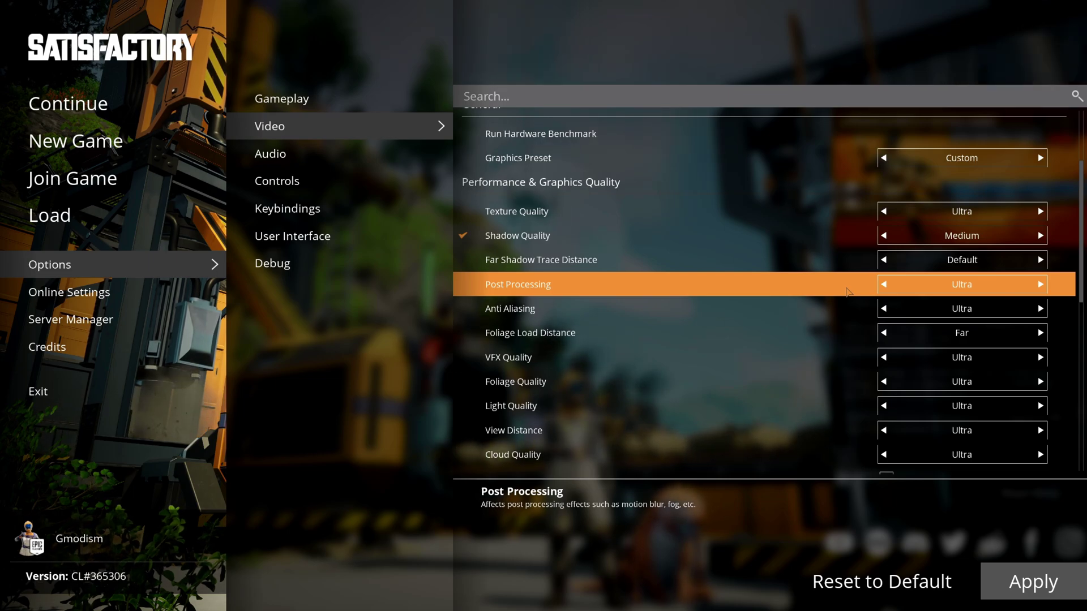
Step: Lower Anti Aliasing to Medium
scroll(847, 292, down, 1)
scroll(848, 291, down, 1)
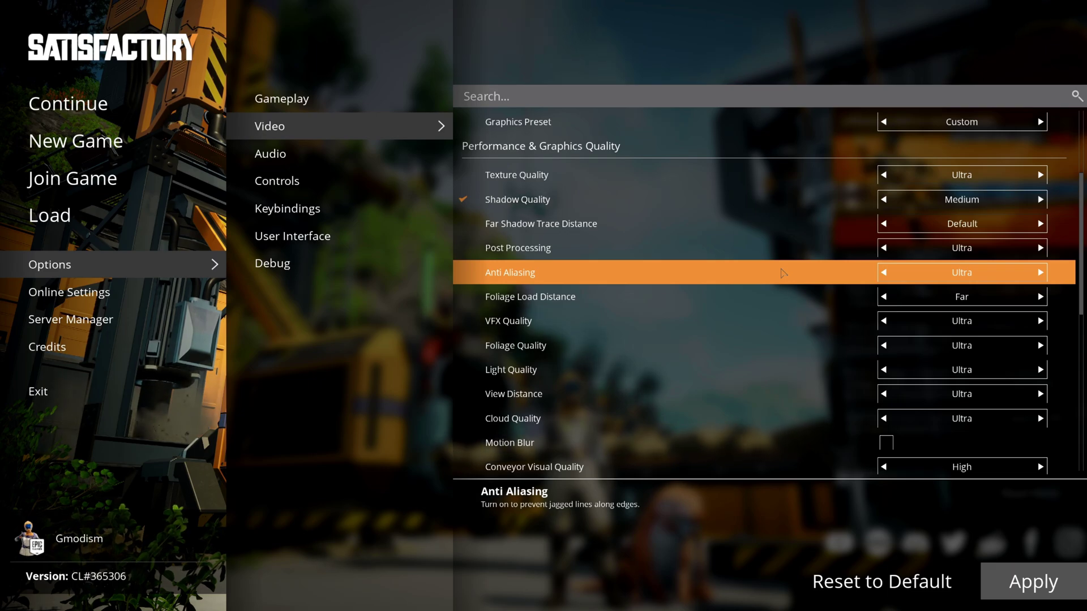
click(884, 272)
click(884, 273)
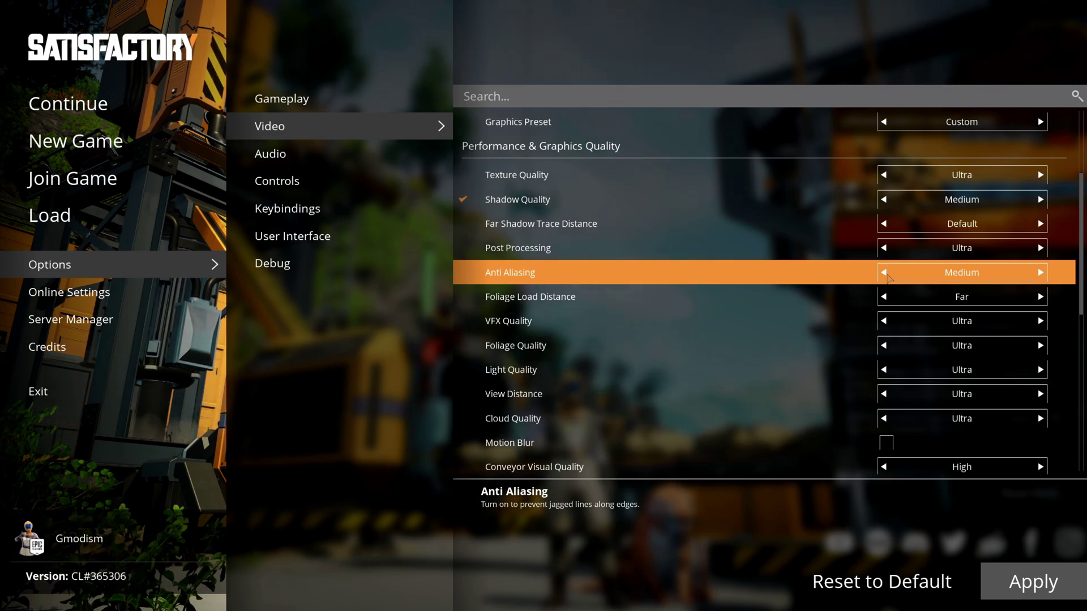
click(965, 274)
click(892, 277)
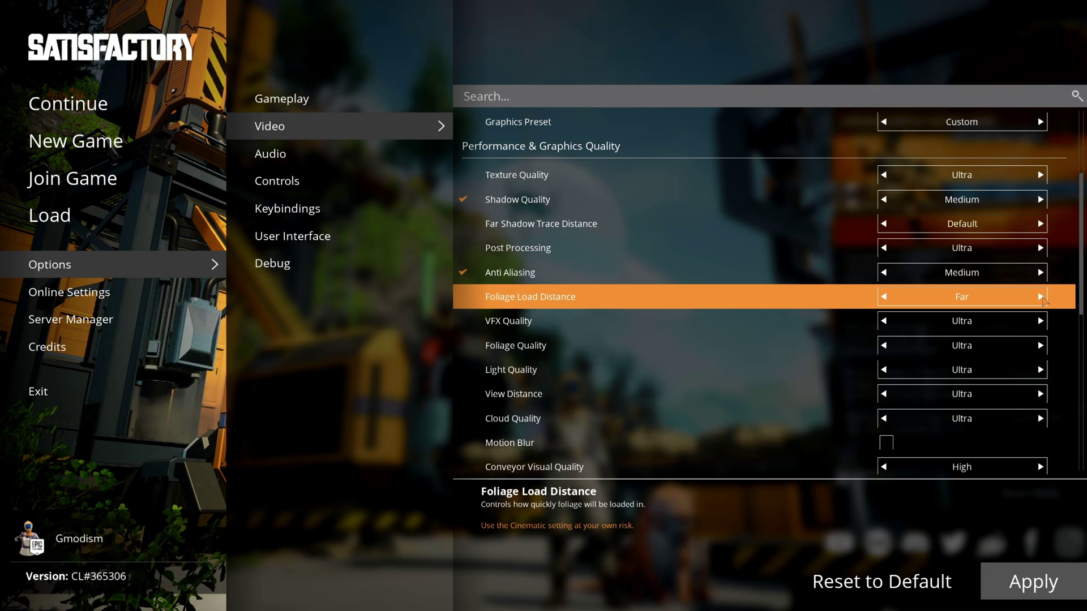
Step: Try Foliage Load Distance at levels such as Very Far and Near, and return it to Far
click(1041, 298)
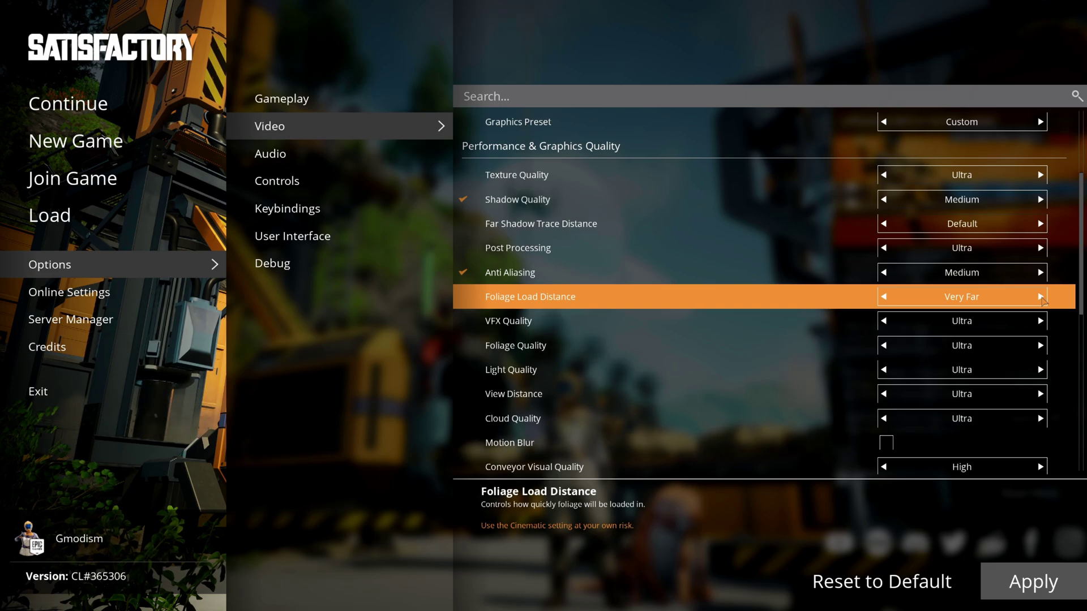
click(1040, 297)
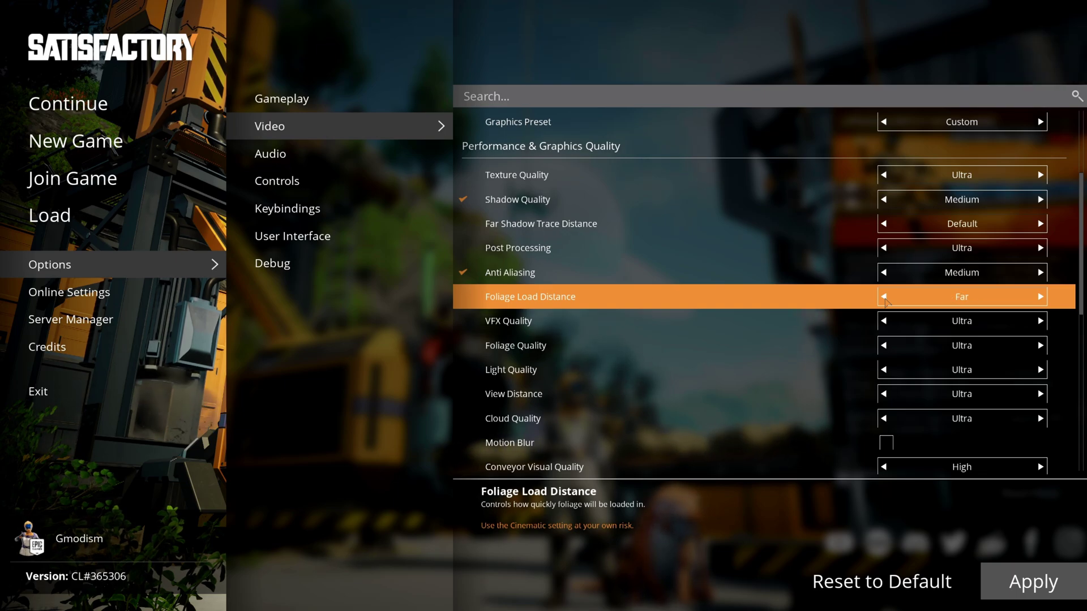
click(884, 298)
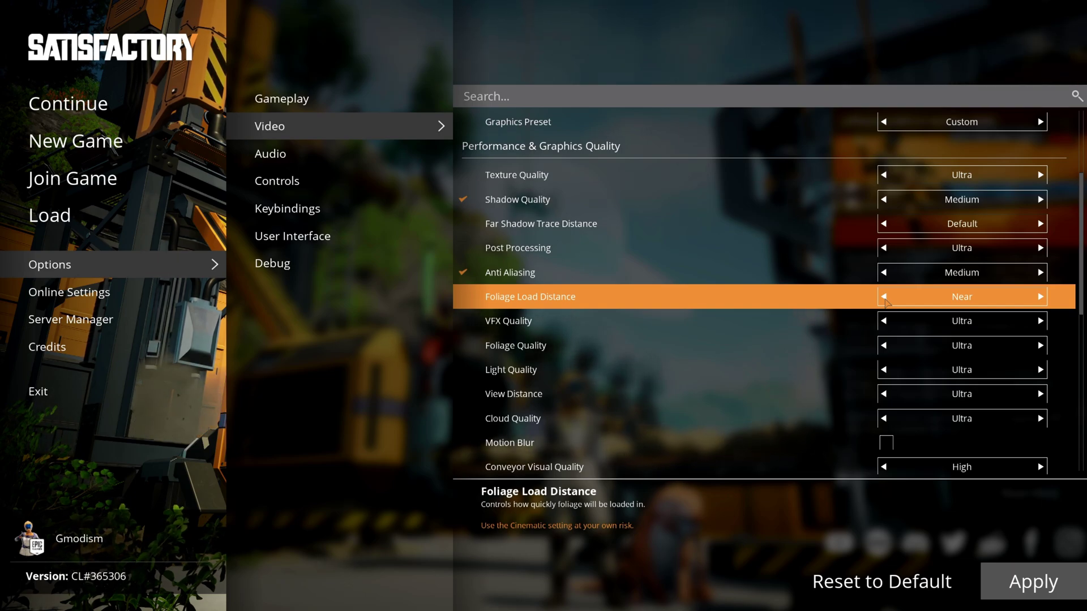
click(1040, 297)
click(1040, 297)
Step: Try VFX Quality at Low, and return it to Ultra
scroll(1041, 302, down, 2)
click(1040, 267)
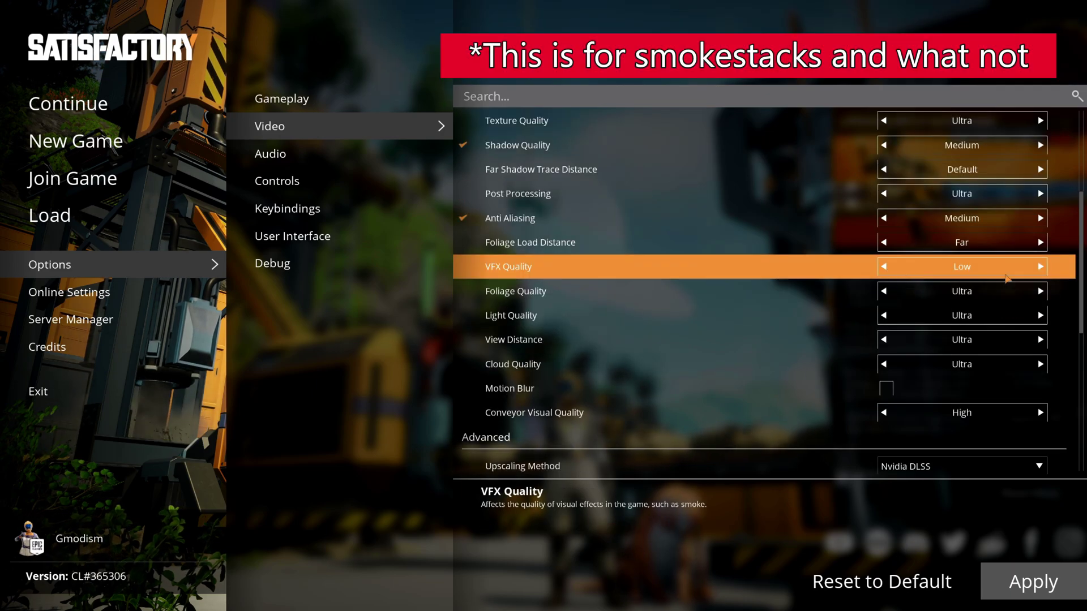
click(1040, 267)
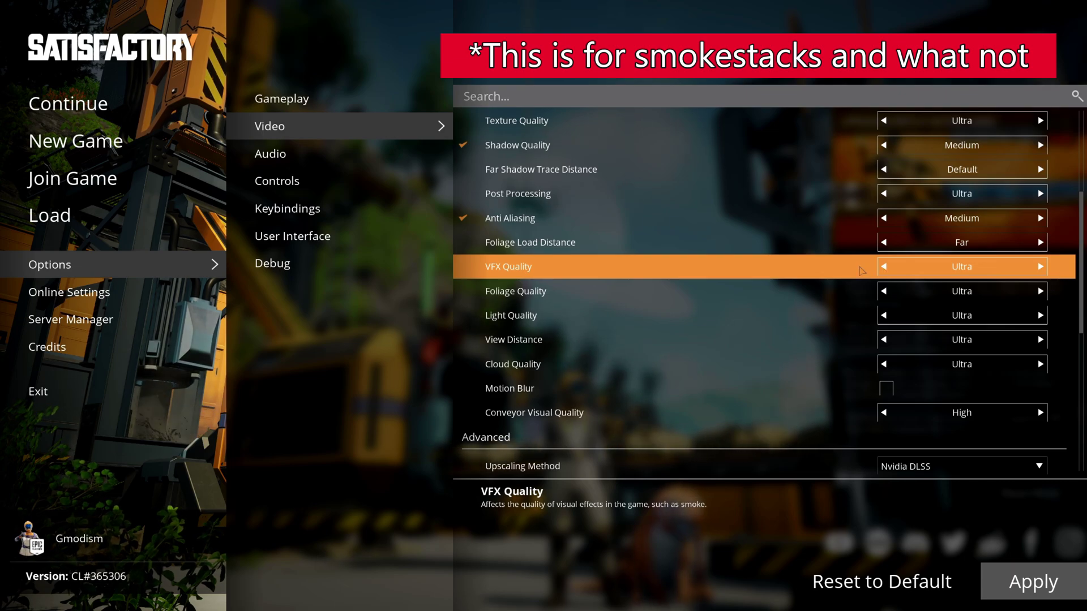
Step: Try Foliage Quality at lower levels down to Low, and return it to Ultra
scroll(858, 270, down, 1)
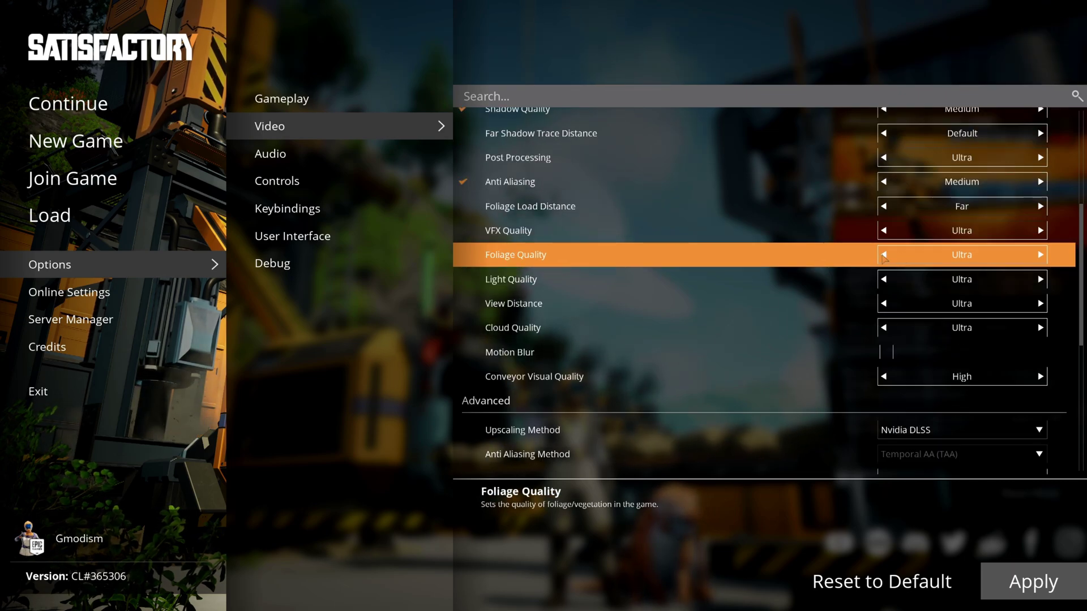
click(886, 256)
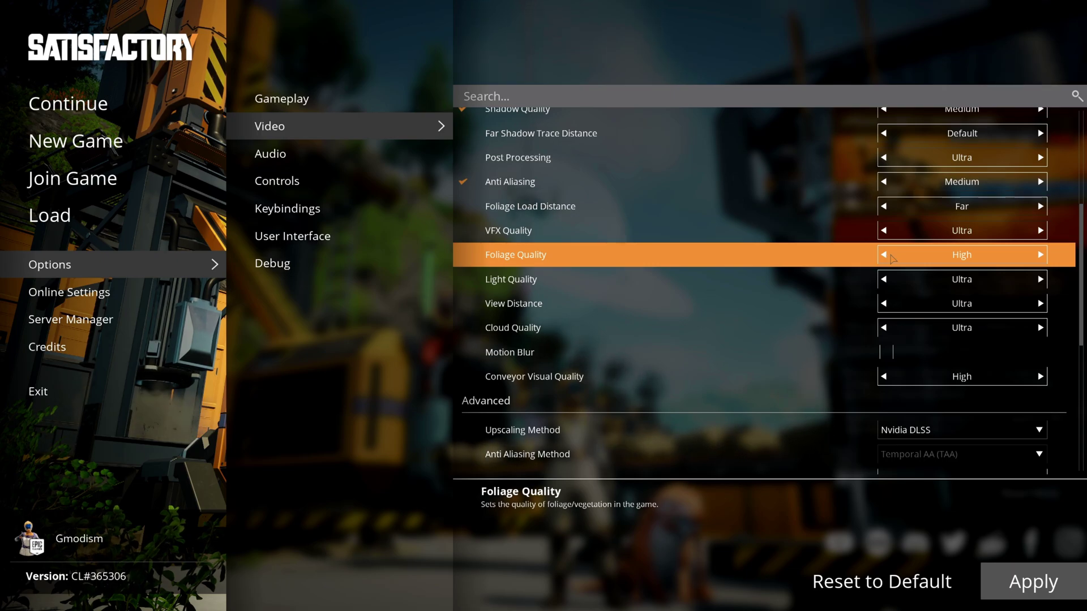
click(888, 258)
click(886, 260)
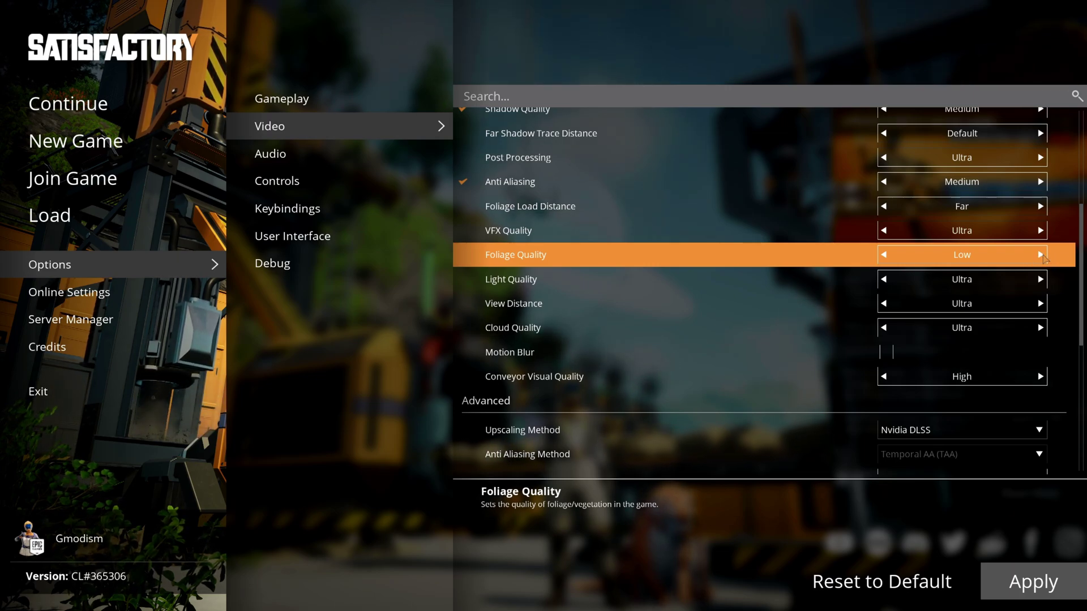
click(1043, 256)
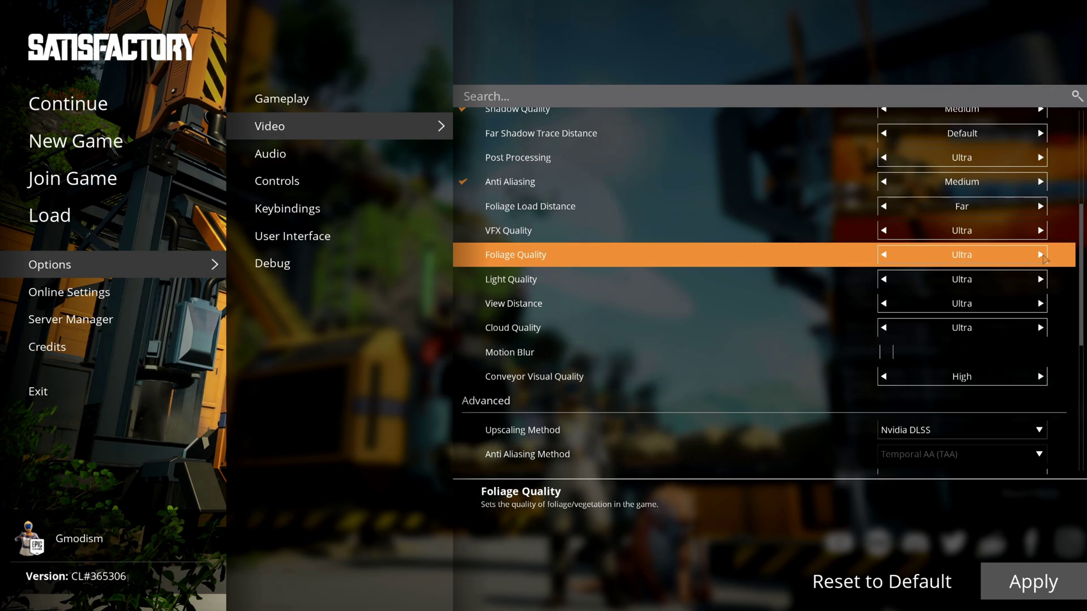
Step: Lower View Distance to Medium
scroll(798, 280, down, 1)
scroll(826, 232, down, 1)
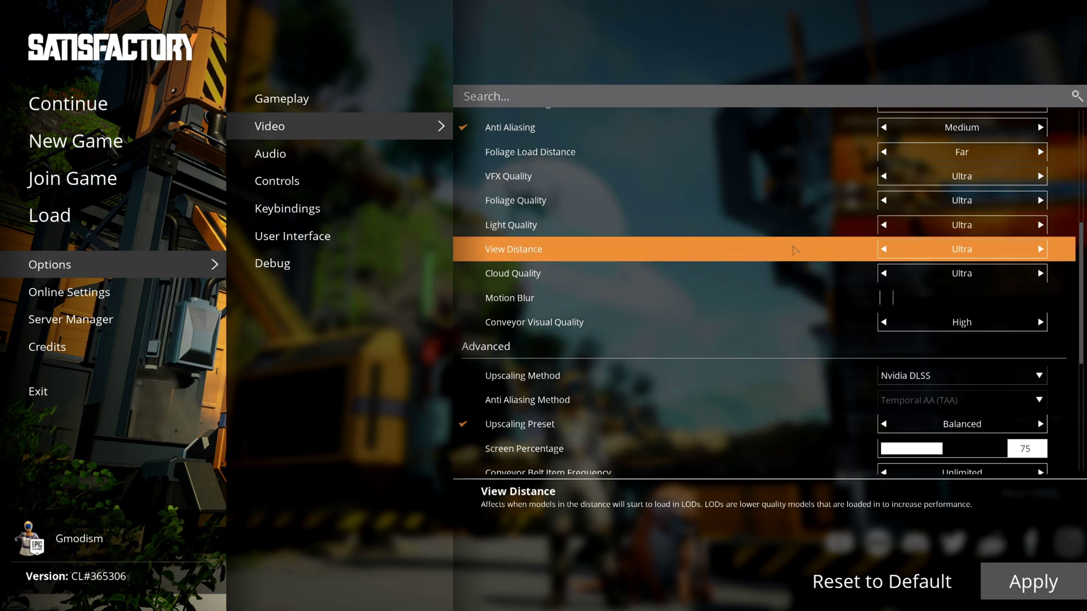
scroll(763, 249, down, 1)
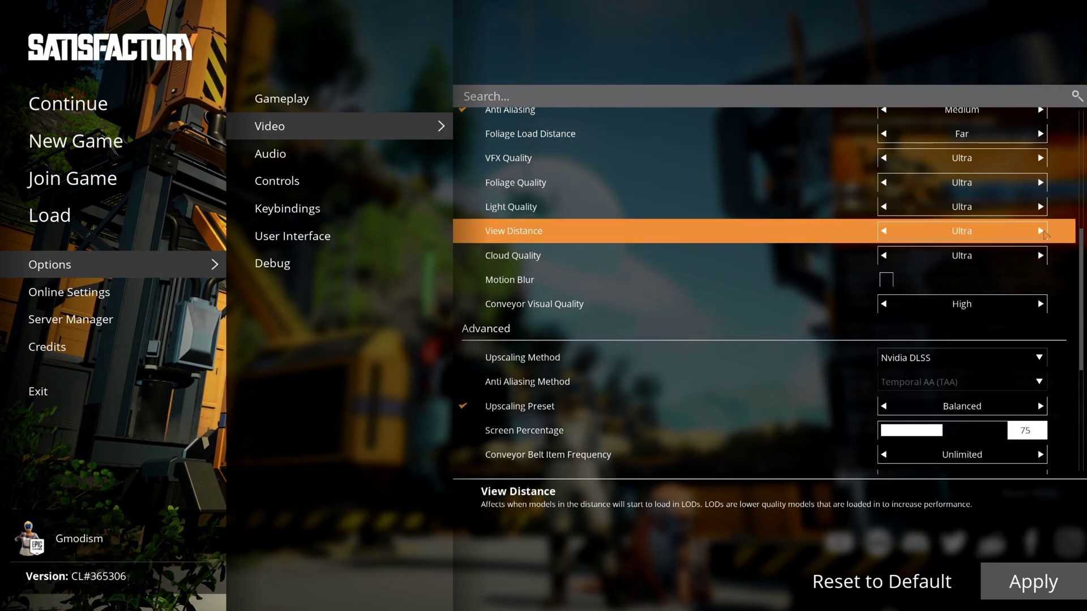
click(884, 231)
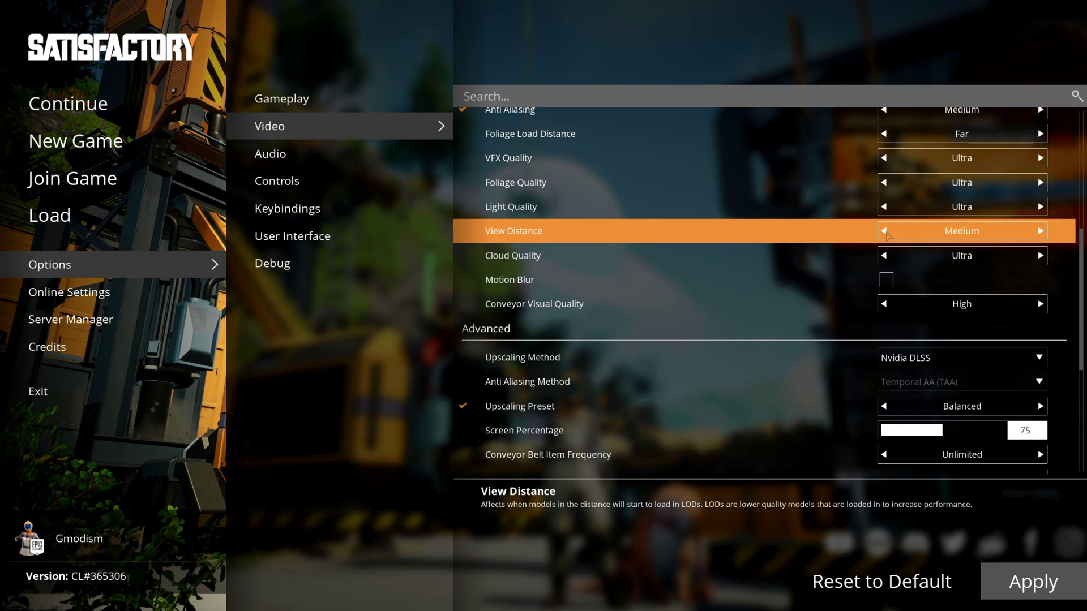
Step: Return View Distance to Ultra
click(885, 232)
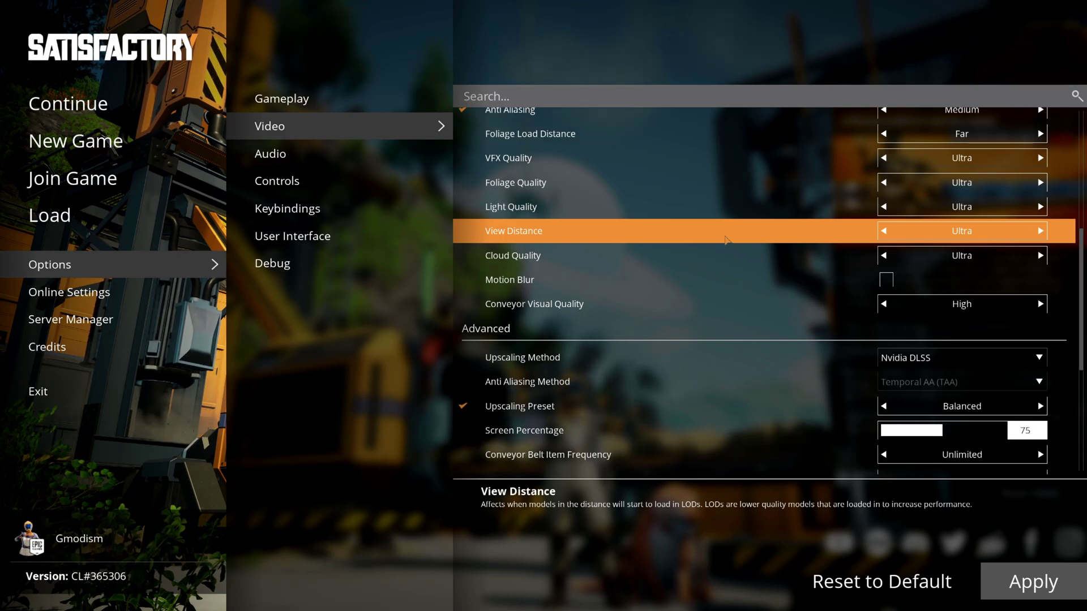
Step: Try Cloud Quality at lower levels such as Off and Medium, and return it to Ultra
scroll(759, 246, down, 1)
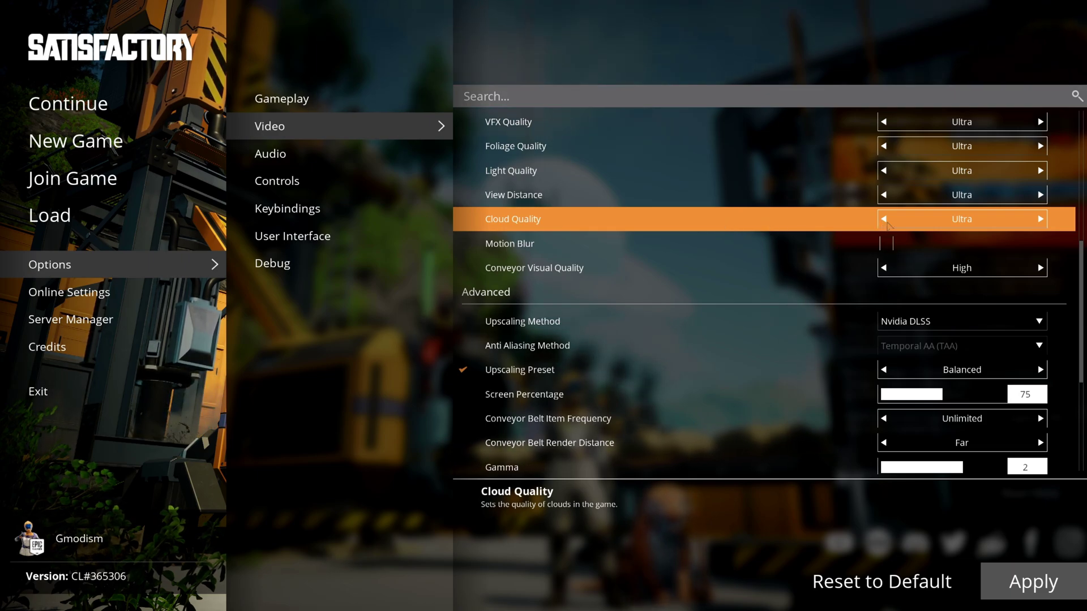
click(887, 224)
click(887, 224)
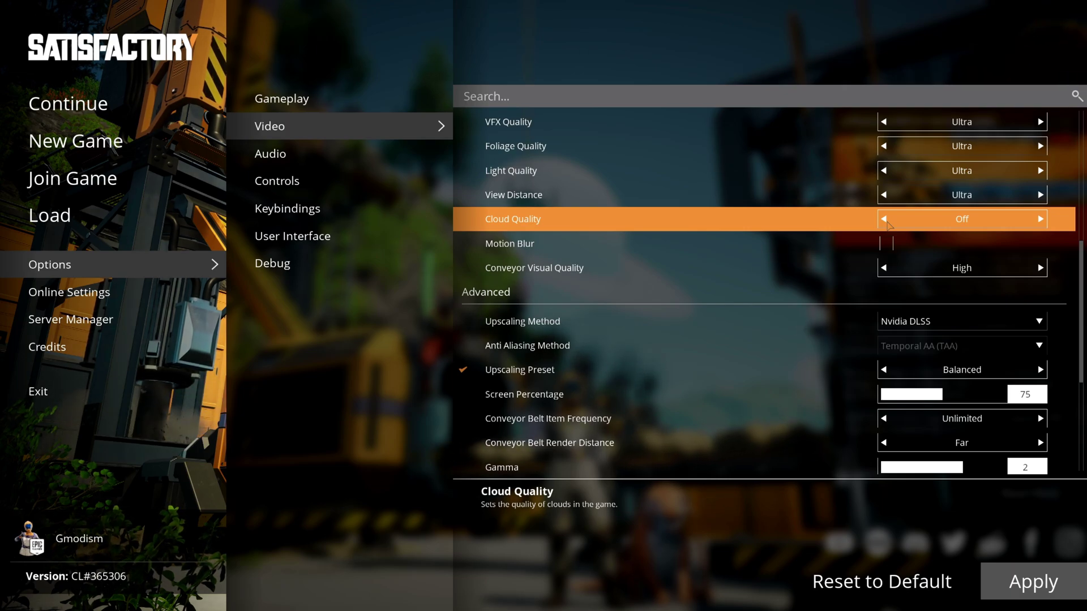
click(1040, 220)
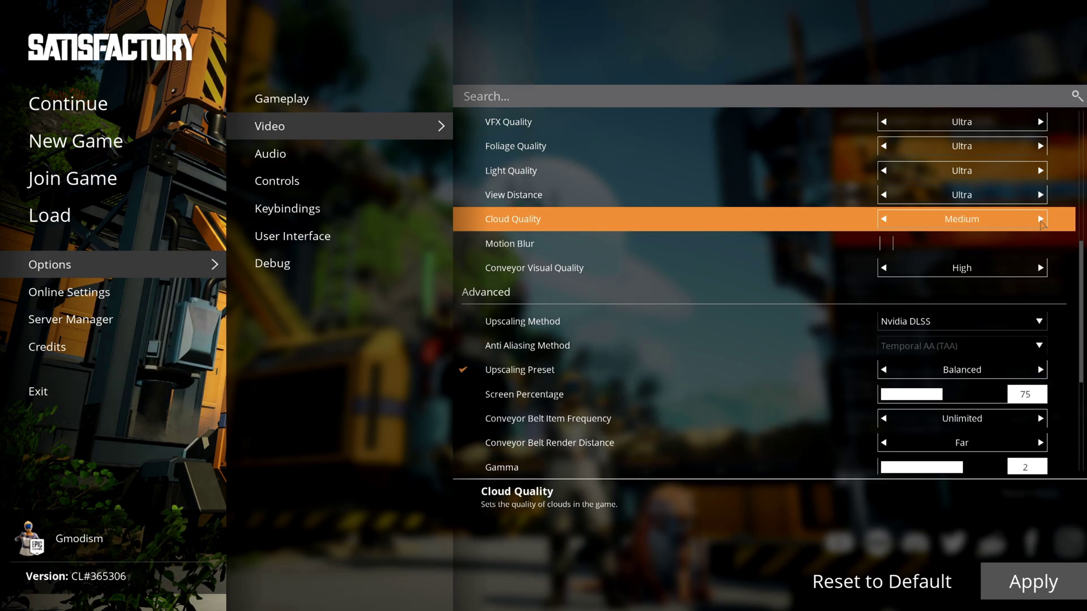
click(1040, 220)
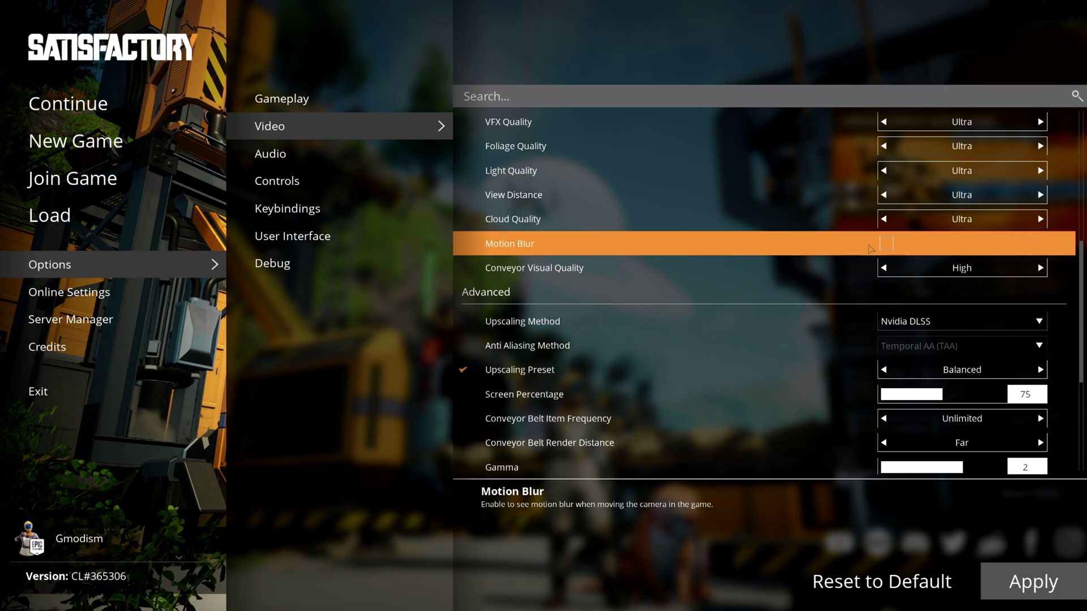
Step: Toggle Motion Blur and leave it off, then try Conveyor Visual Quality at Low and return it to High
click(884, 244)
click(884, 245)
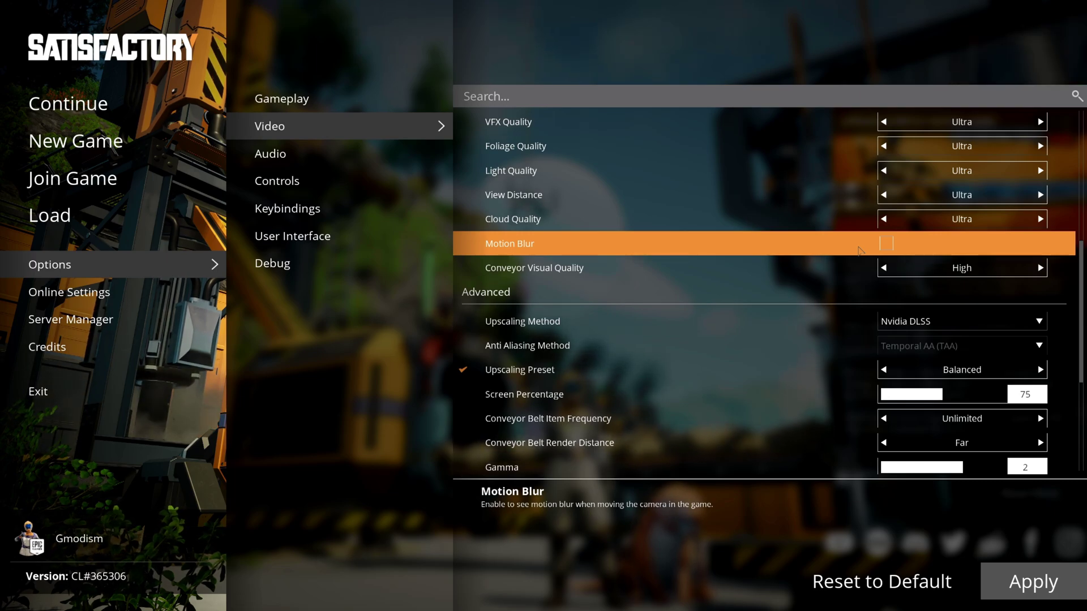
click(822, 272)
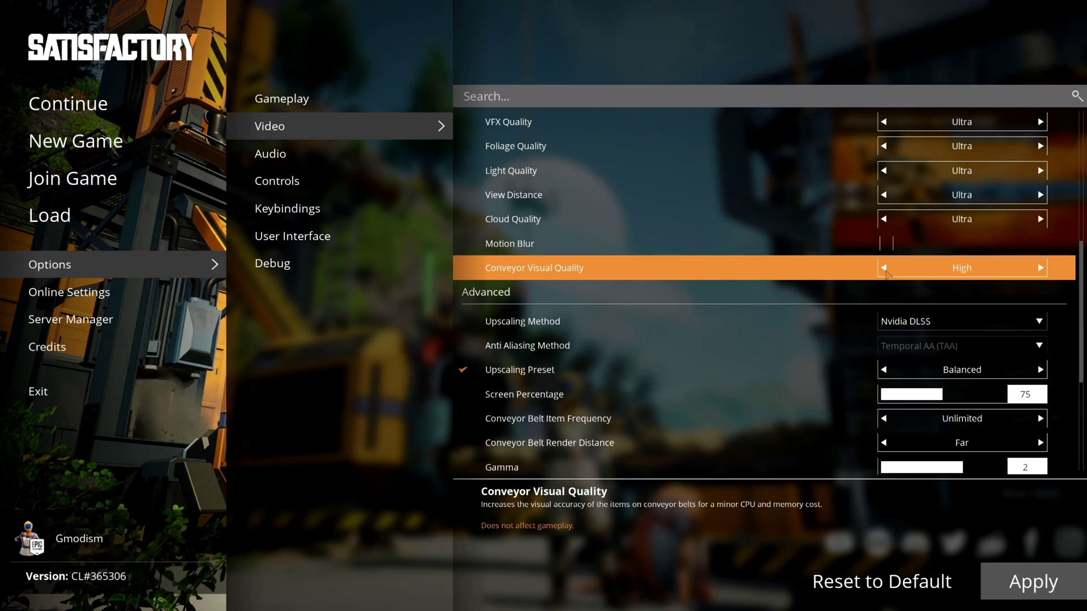
click(1042, 269)
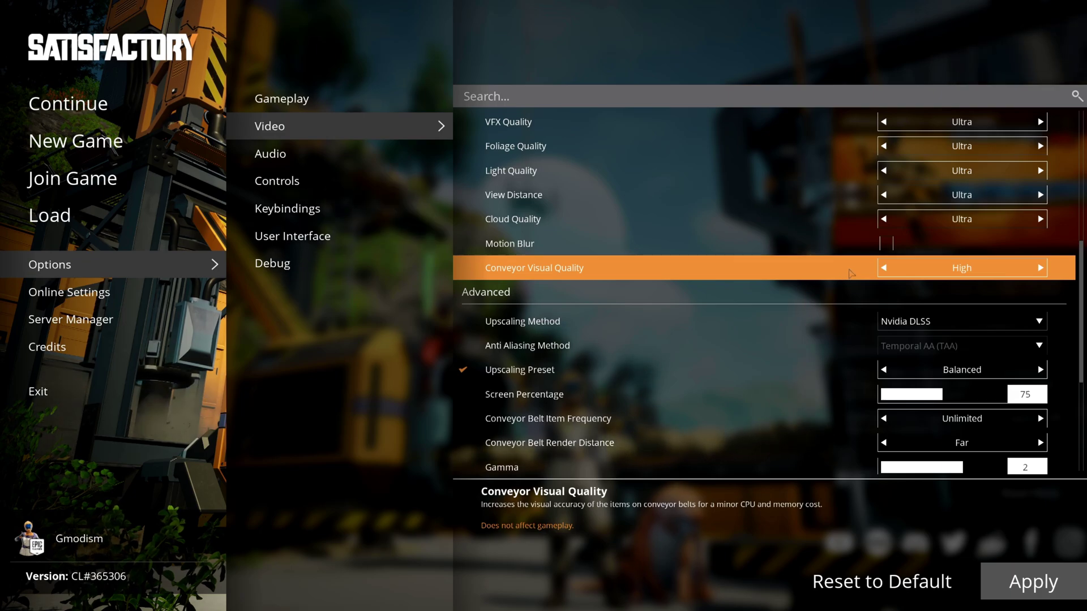
click(884, 269)
click(884, 268)
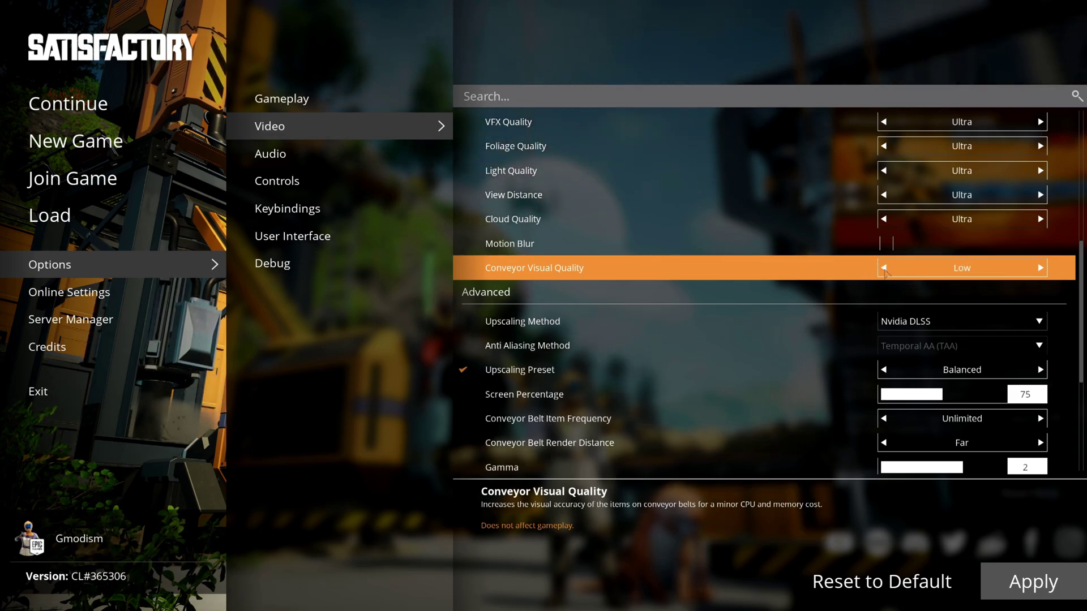
click(1040, 268)
Step: Try AMD FSR as the Upscaling Method, and return it to Nvidia DLSS
scroll(698, 180, down, 3)
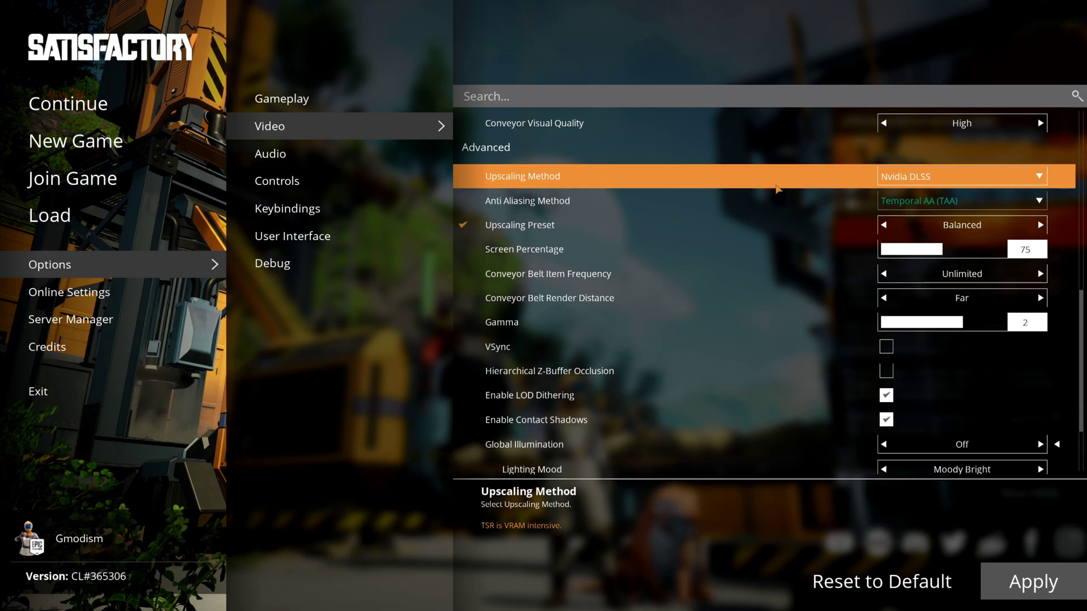
click(947, 178)
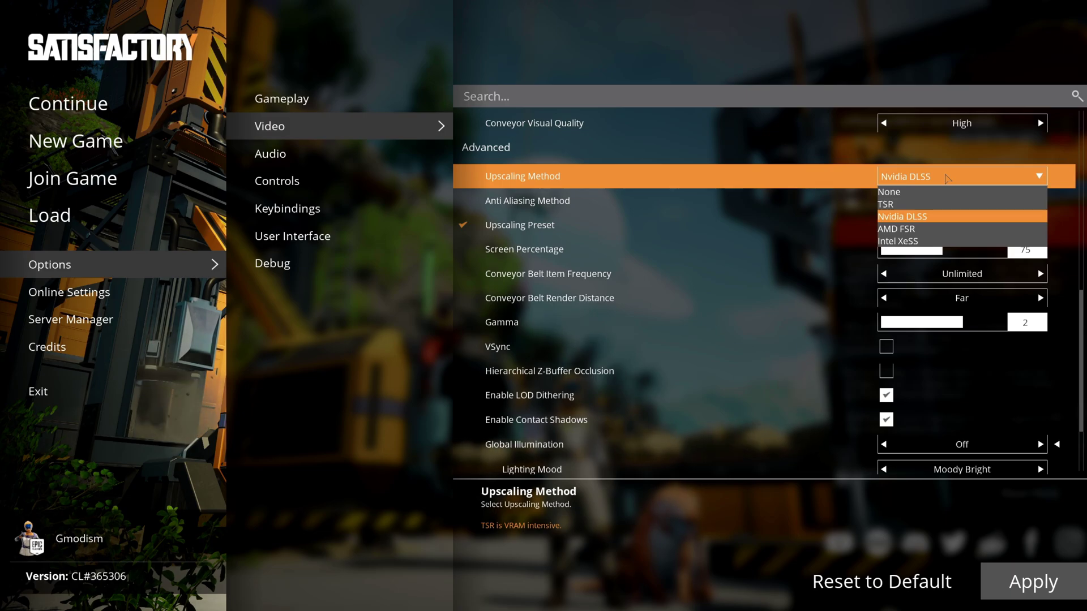
click(914, 229)
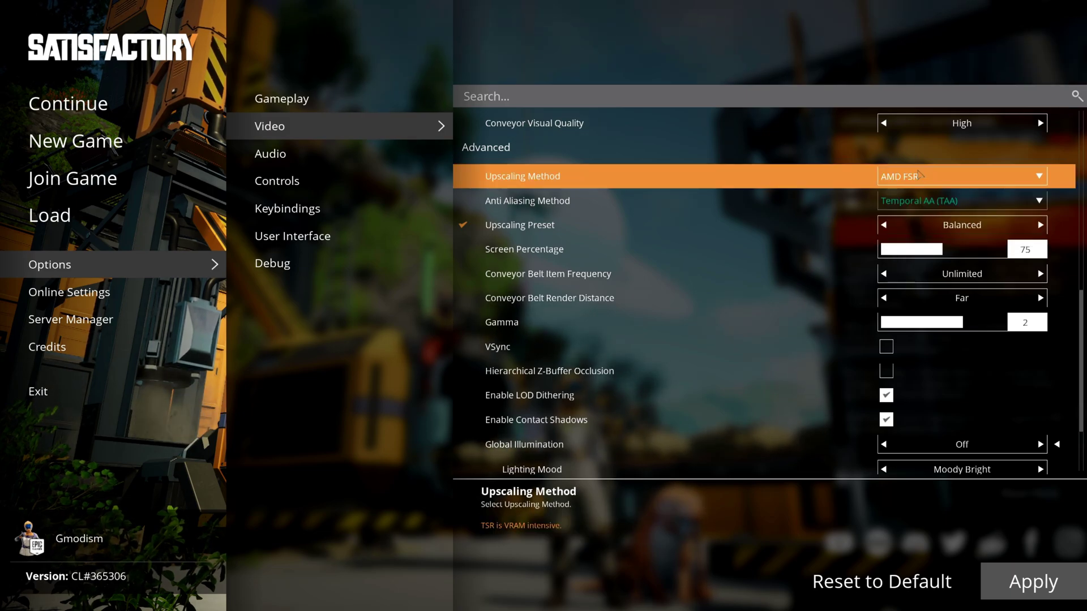
click(918, 176)
click(916, 216)
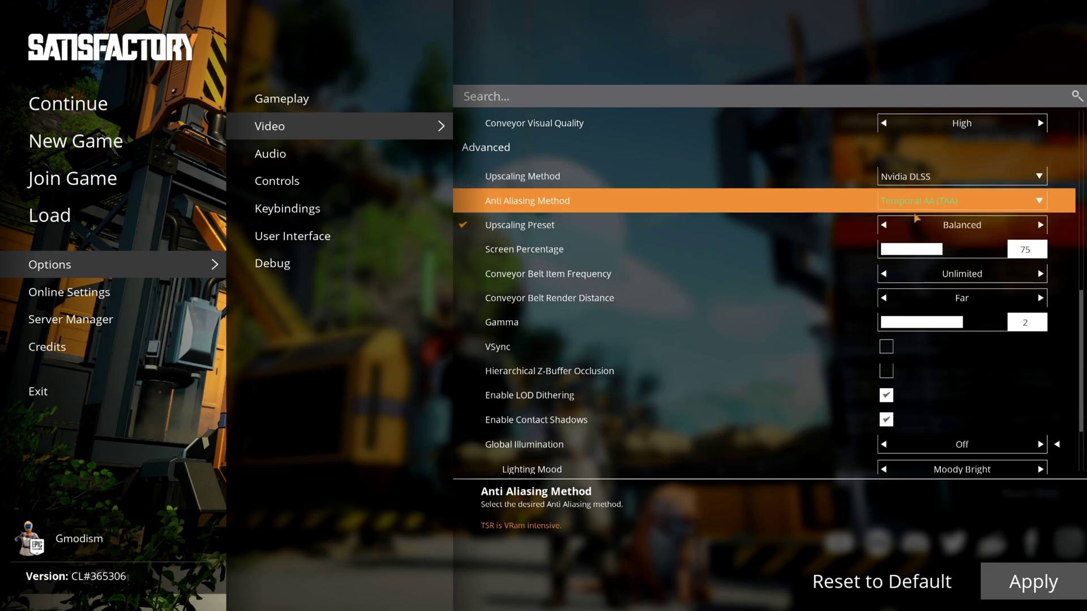
Step: Try Upscaling Method None with Temporal AA (TAA) as the Anti Aliasing Method, and return the upscaling to Nvidia DLSS
click(930, 179)
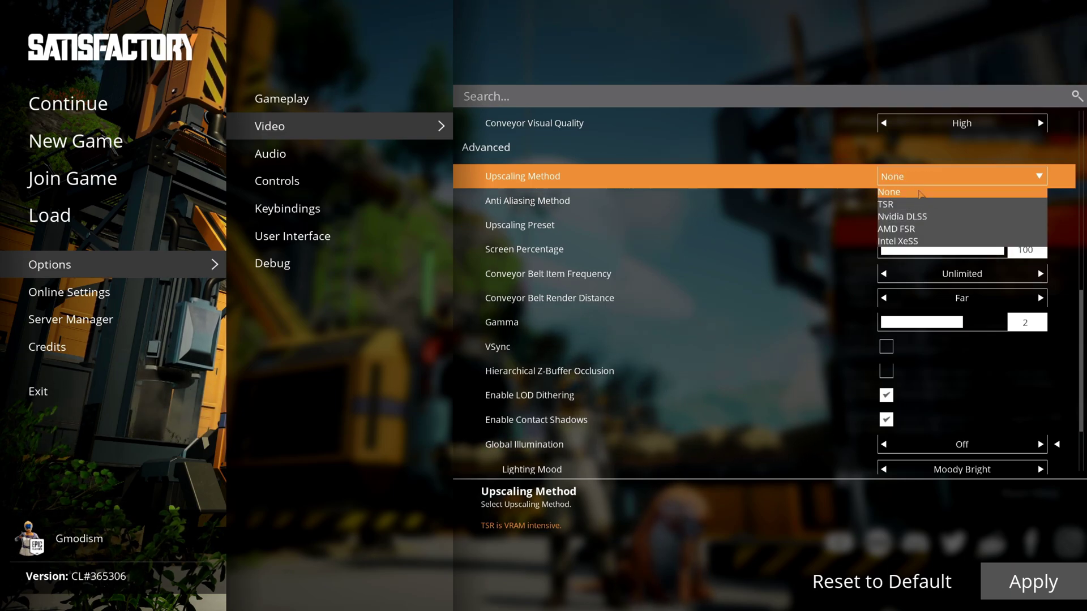
click(920, 193)
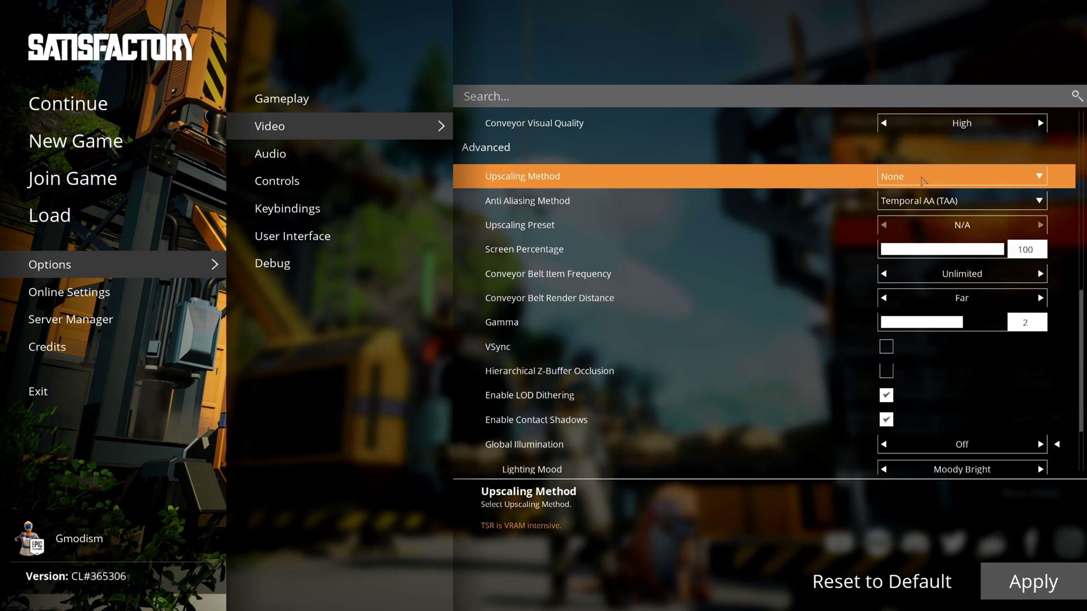
click(924, 202)
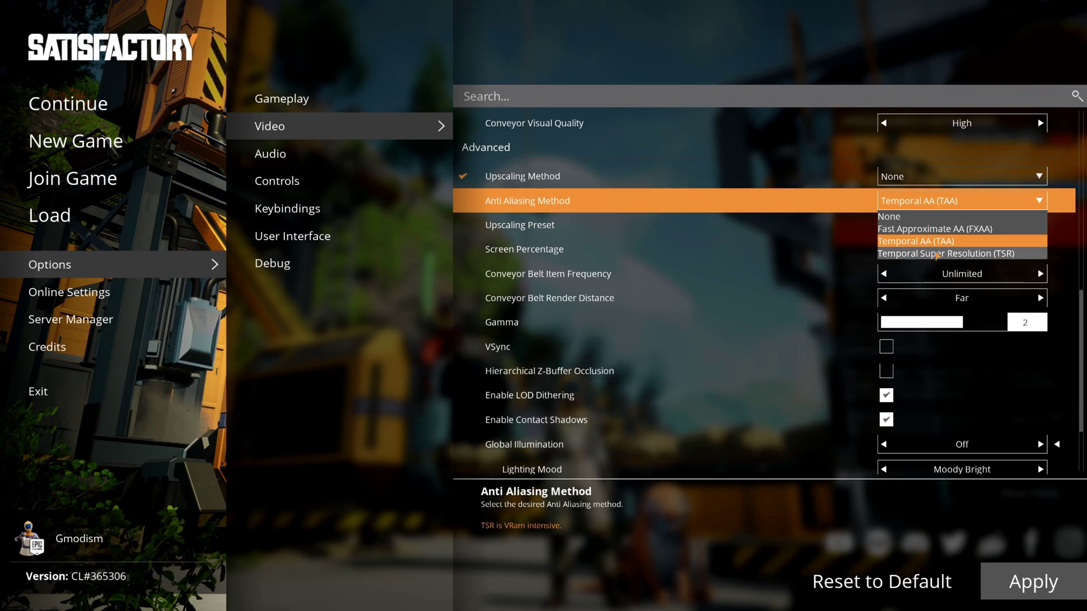
click(971, 243)
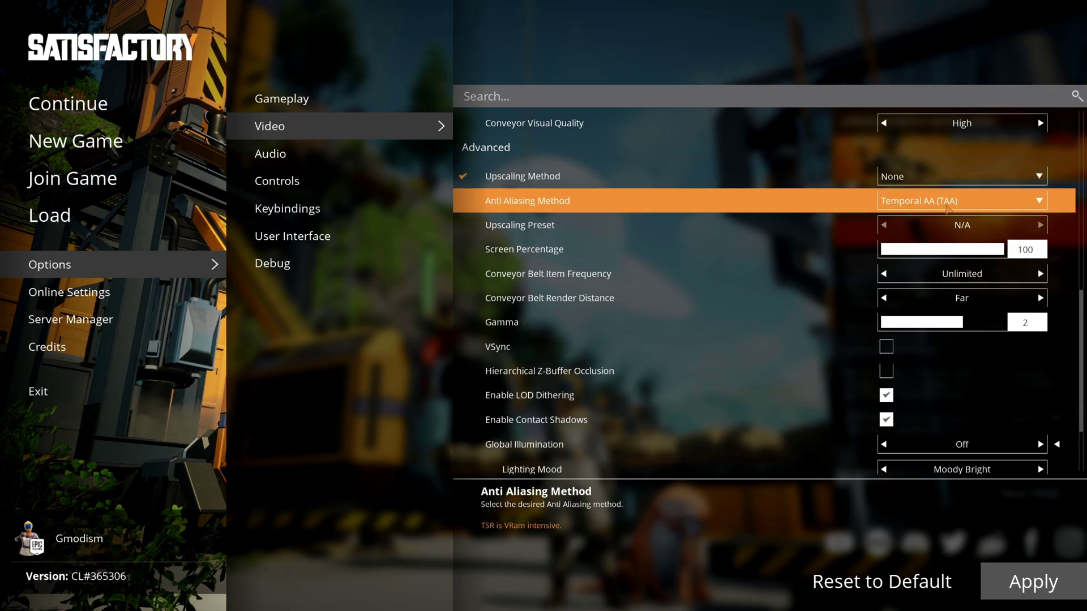
click(957, 176)
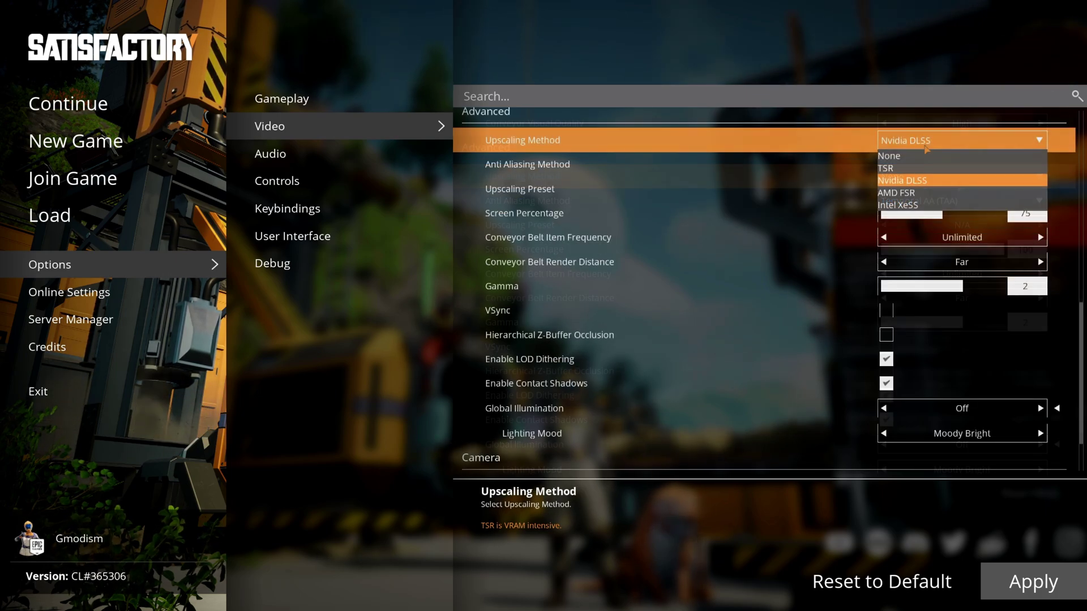
click(935, 180)
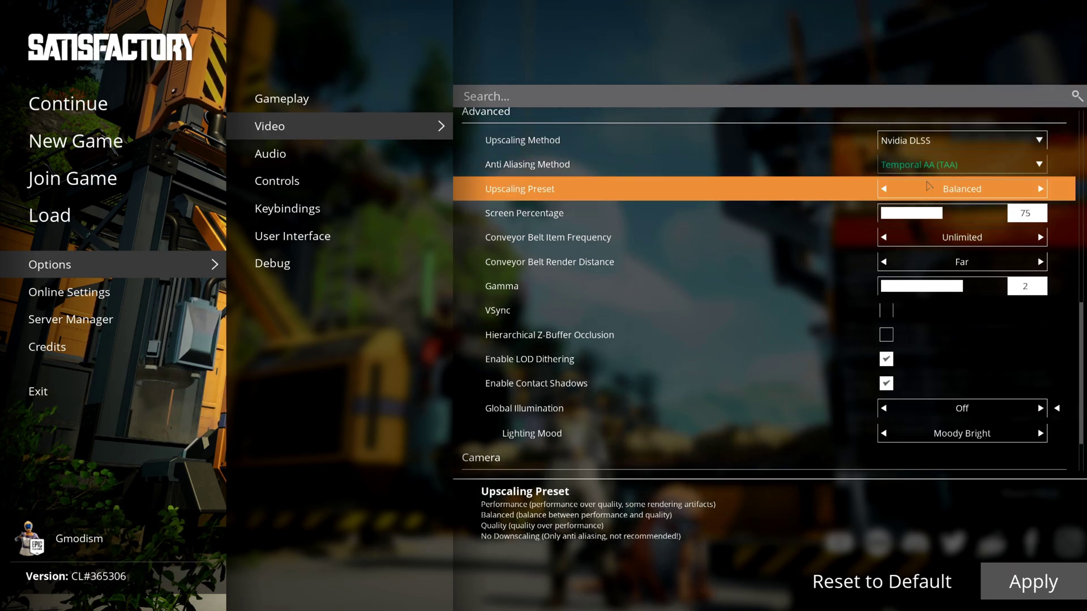
Step: Try the Upscaling Preset at No Downscaling, Quality and Balanced, and set it to Performance
click(1041, 192)
click(1041, 190)
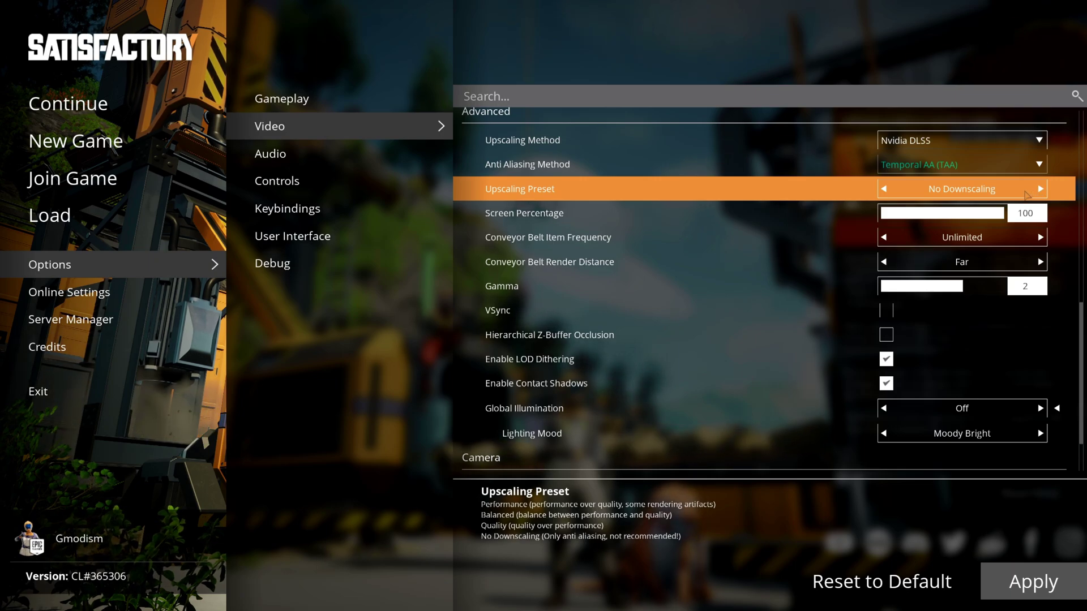
click(884, 190)
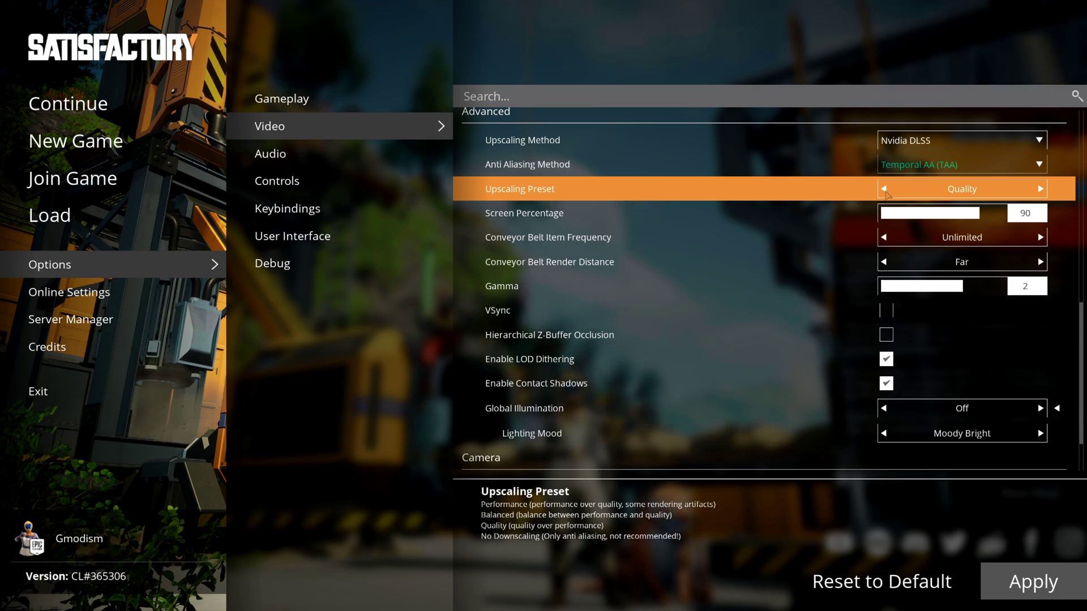
click(884, 189)
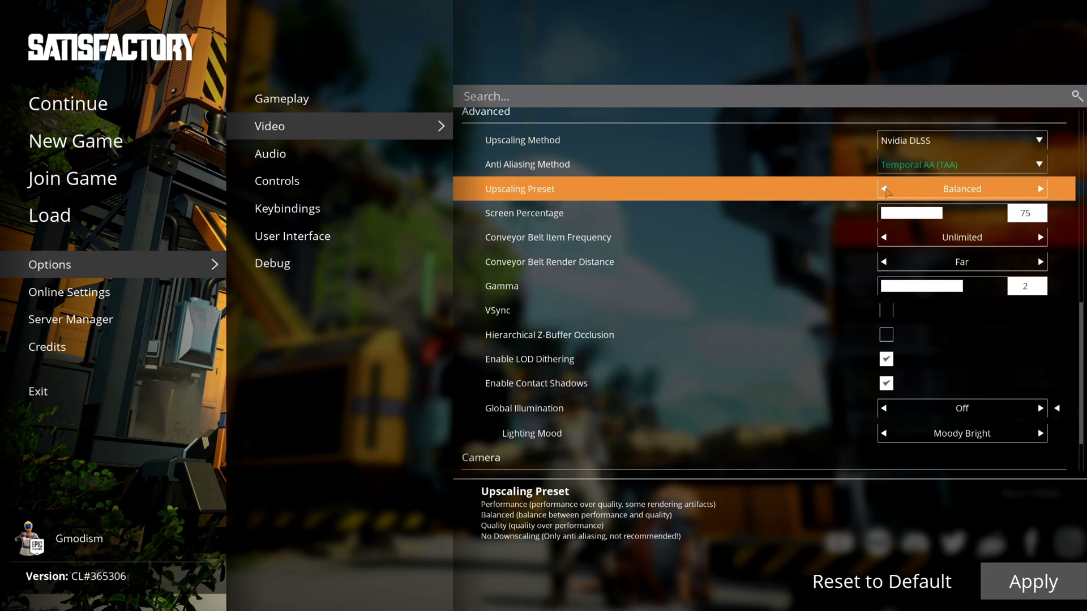
click(883, 189)
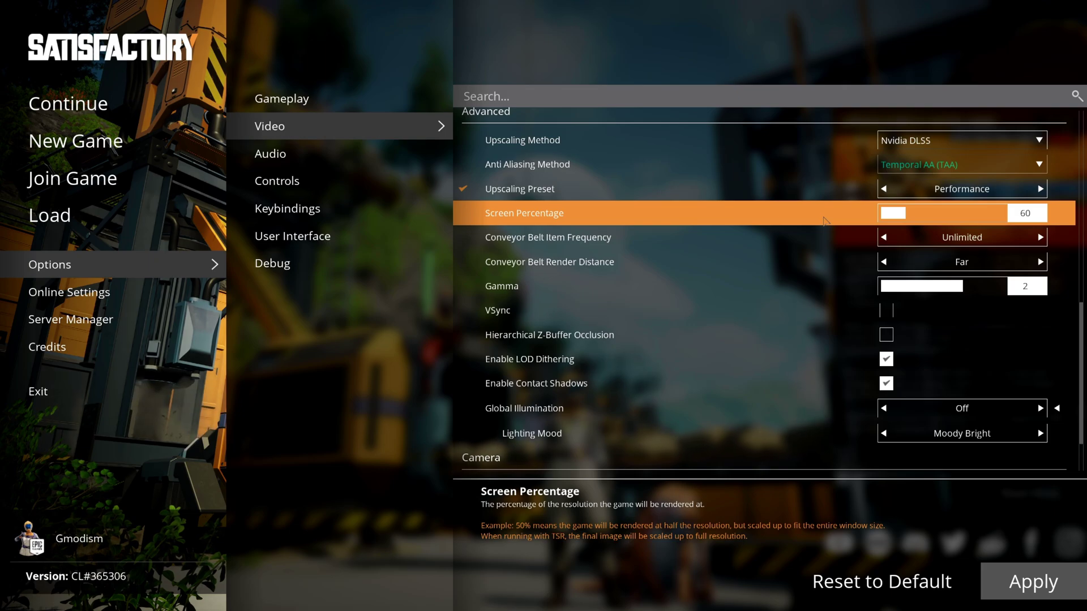
Step: Try Conveyor Belt Item Frequency at Capped 60 and Capped 30, and return it to Unlimited
click(883, 239)
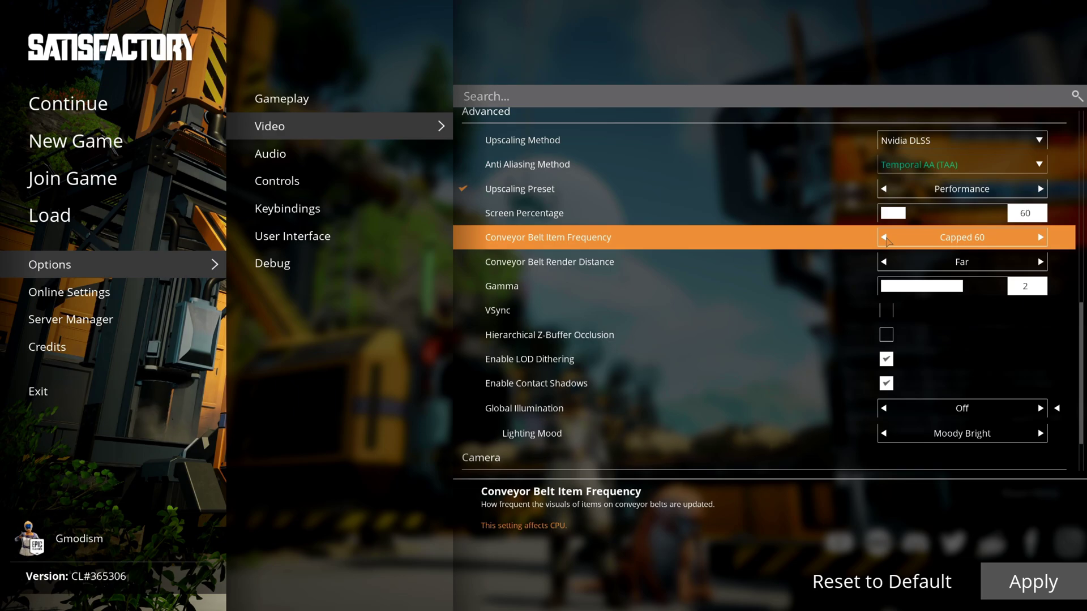
click(884, 239)
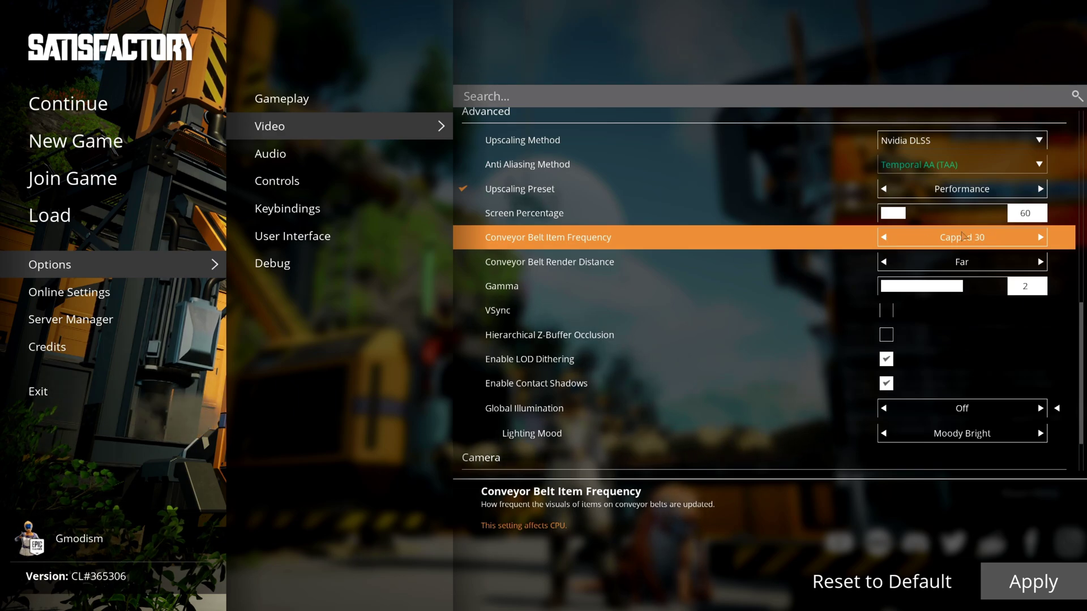
click(1041, 238)
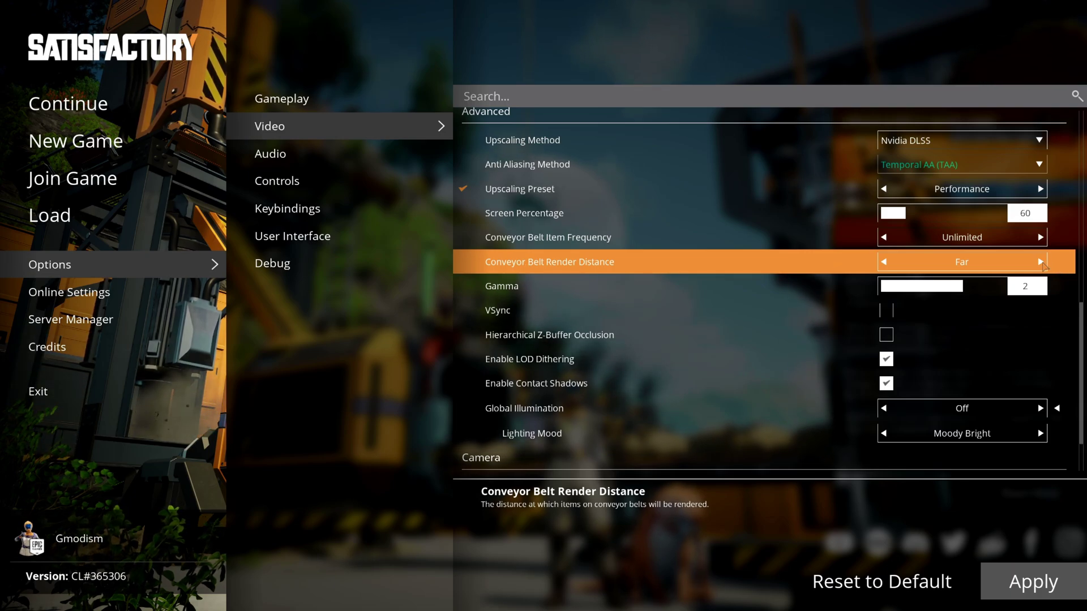
Step: Try Conveyor Belt Render Distance at Ultra and Near, and return it to Far
click(1041, 262)
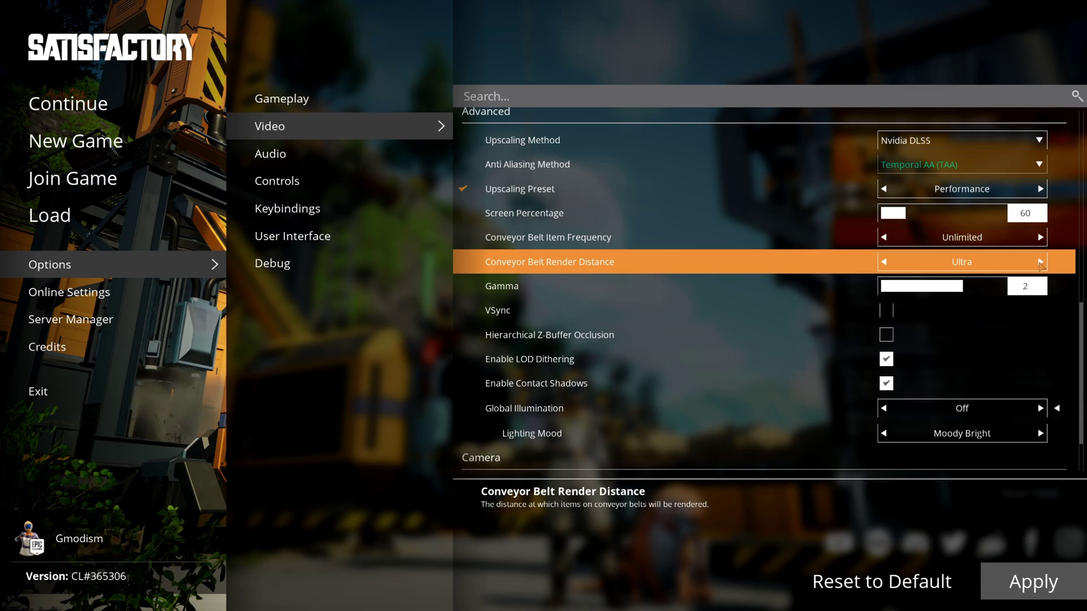
click(884, 263)
click(884, 263)
click(888, 265)
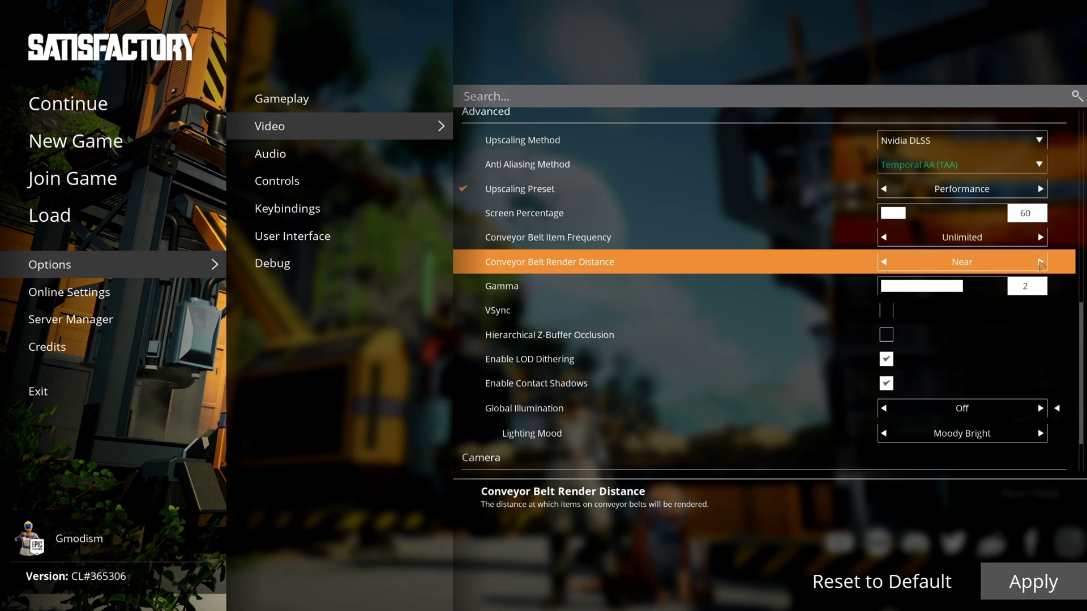
click(1040, 261)
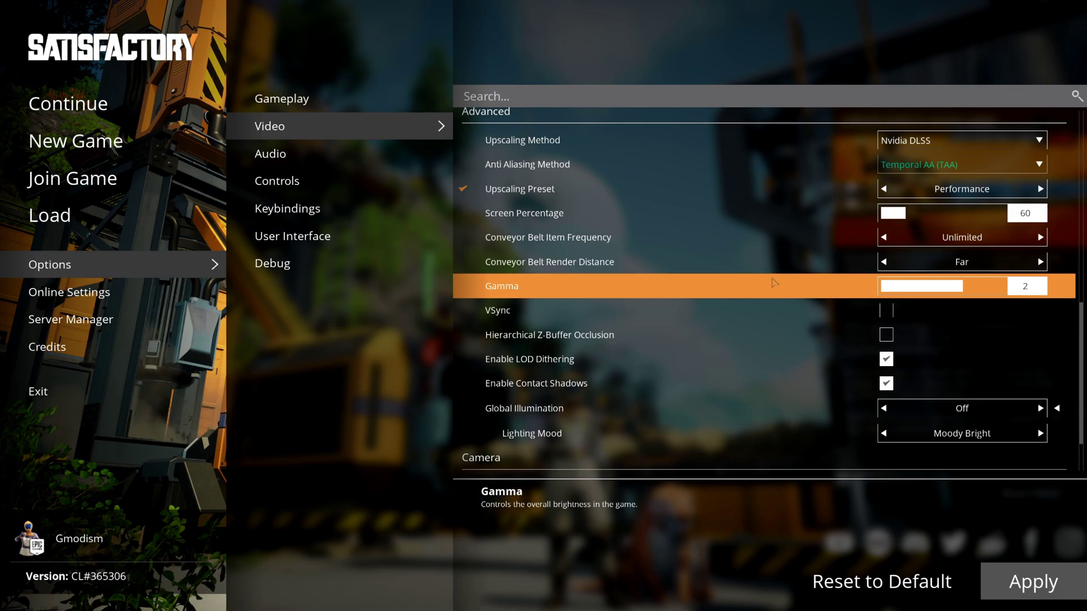
Step: Enable Hierarchical Z-Buffer Occlusion, leaving VSync off
click(887, 314)
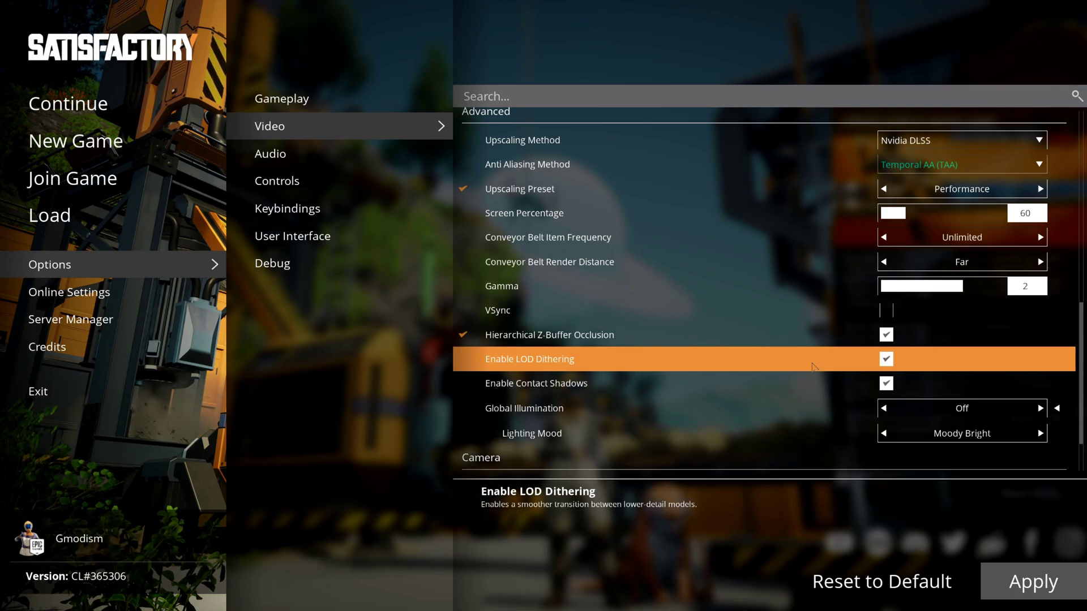
Step: Try LOD Dithering disabled, and turn it back on
click(813, 360)
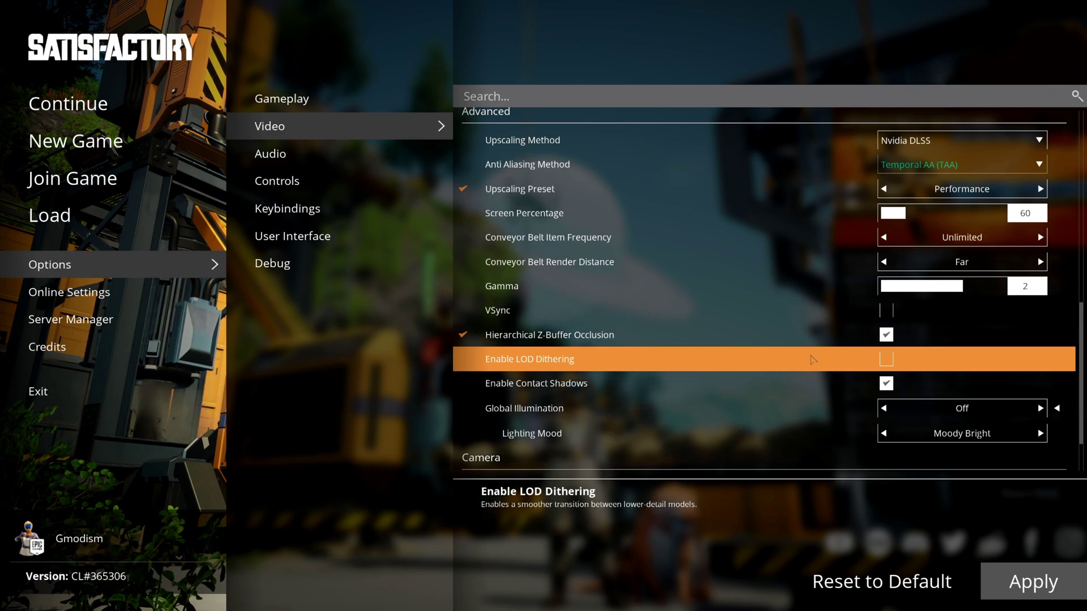
click(871, 363)
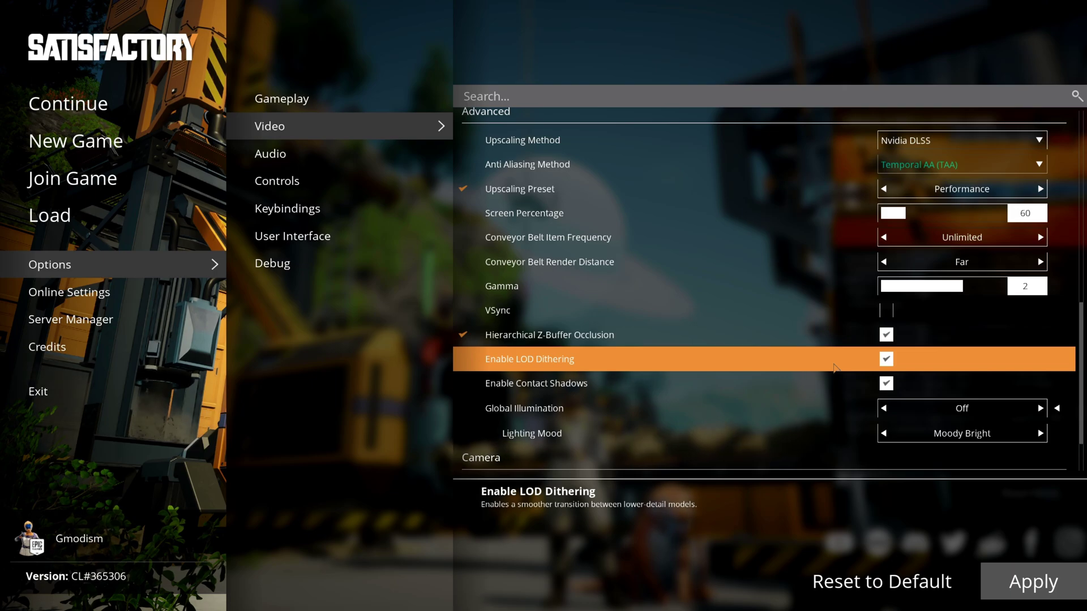
click(888, 361)
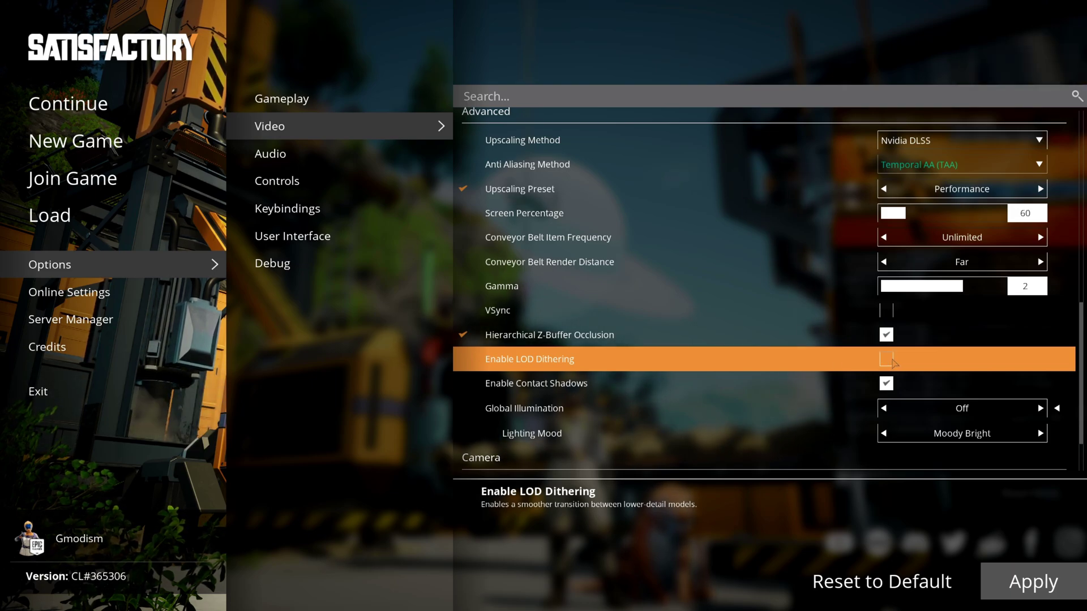
click(887, 360)
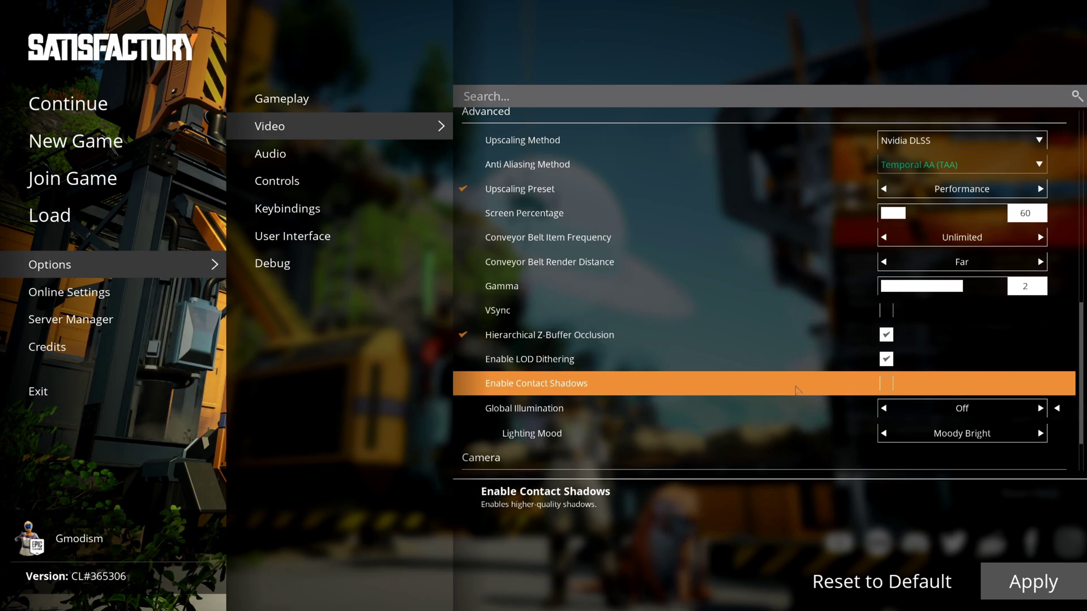
Step: Disable Contact Shadows
click(797, 389)
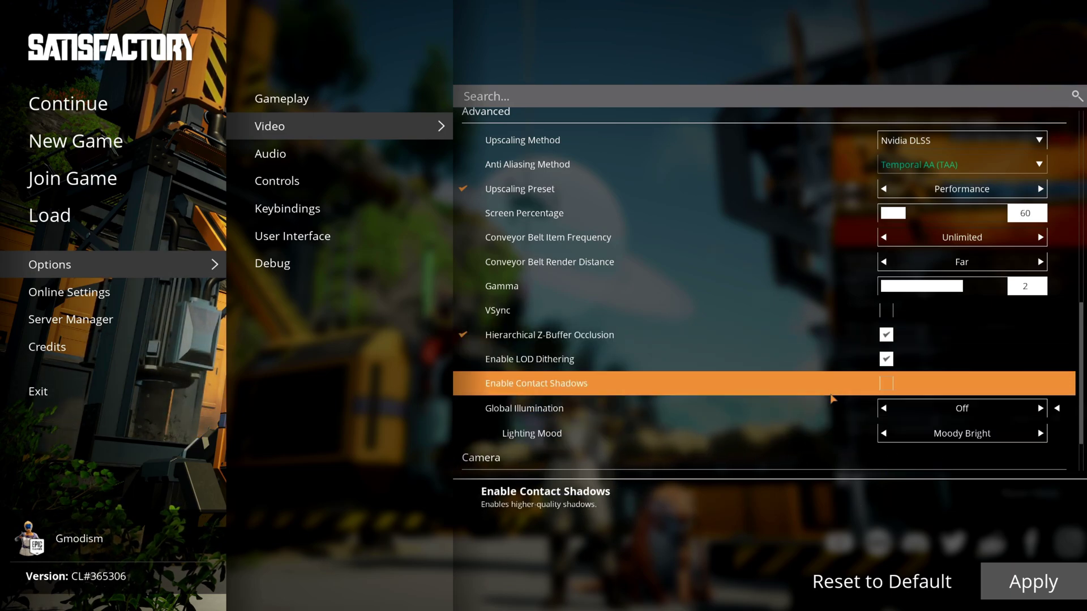
Step: Look over the Camera options, then apply and confirm the changed video settings
scroll(817, 427, down, 1)
scroll(815, 429, down, 1)
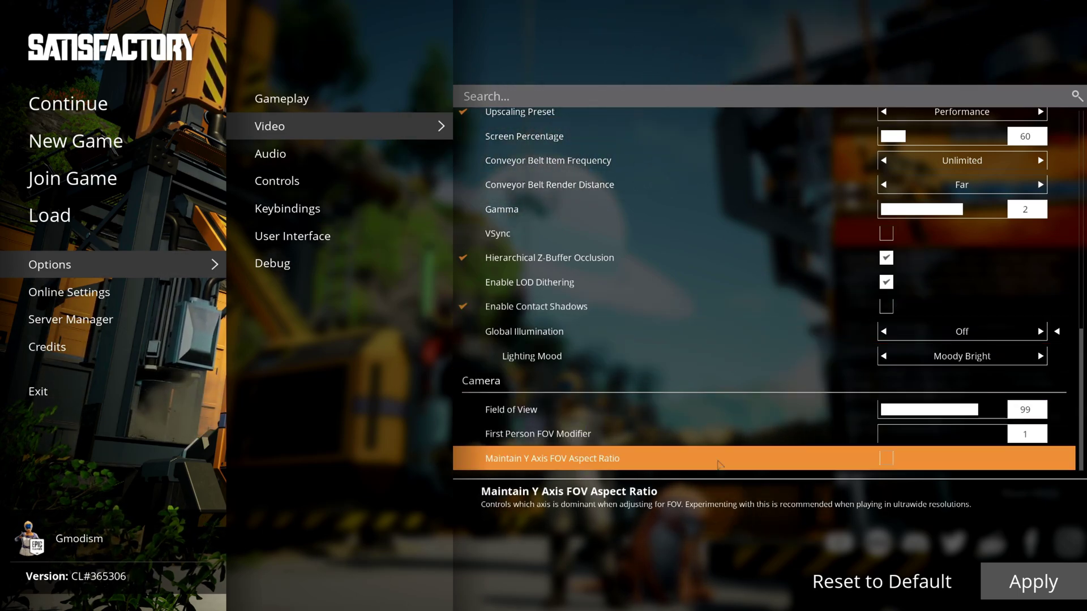
click(1031, 590)
click(479, 368)
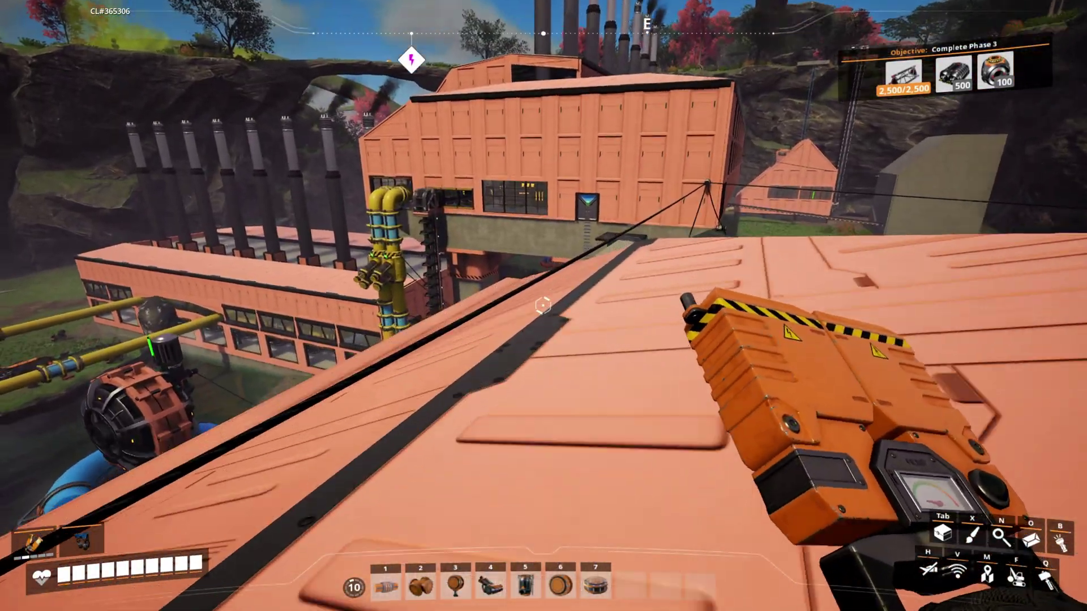
Step: Enter the coal power plant from the roof and examine its interior lighting, tanks and pipelines with Global Illumination off
key(w)
key(w)
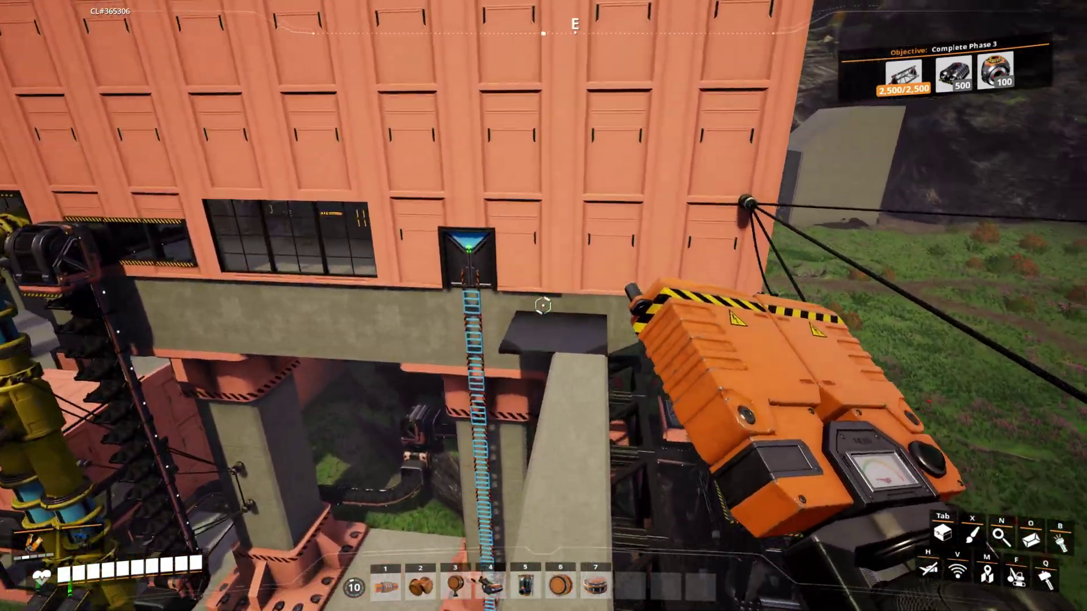
key(w)
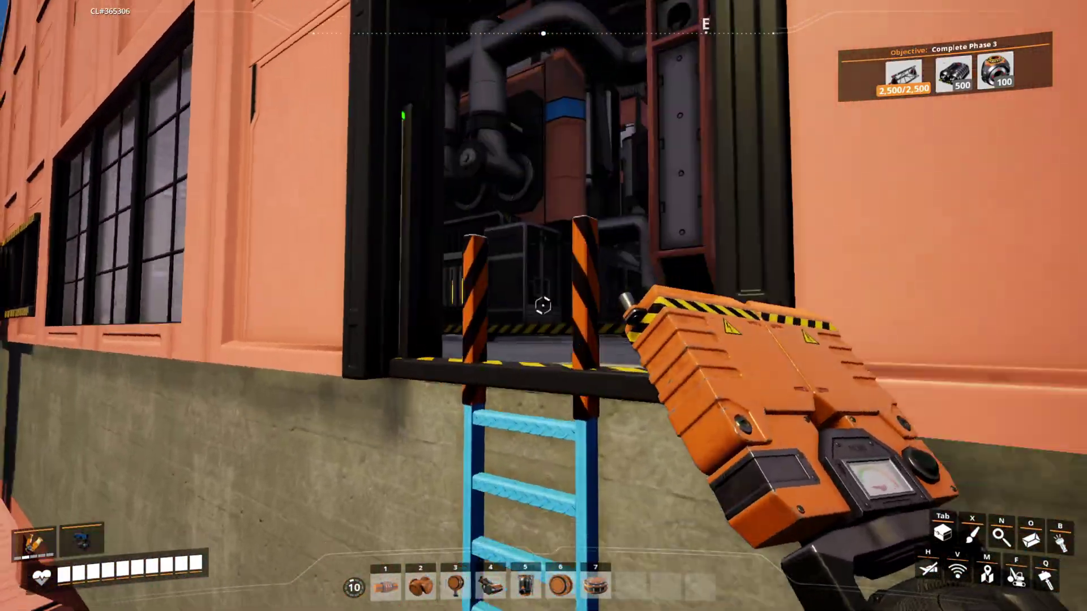
key(w)
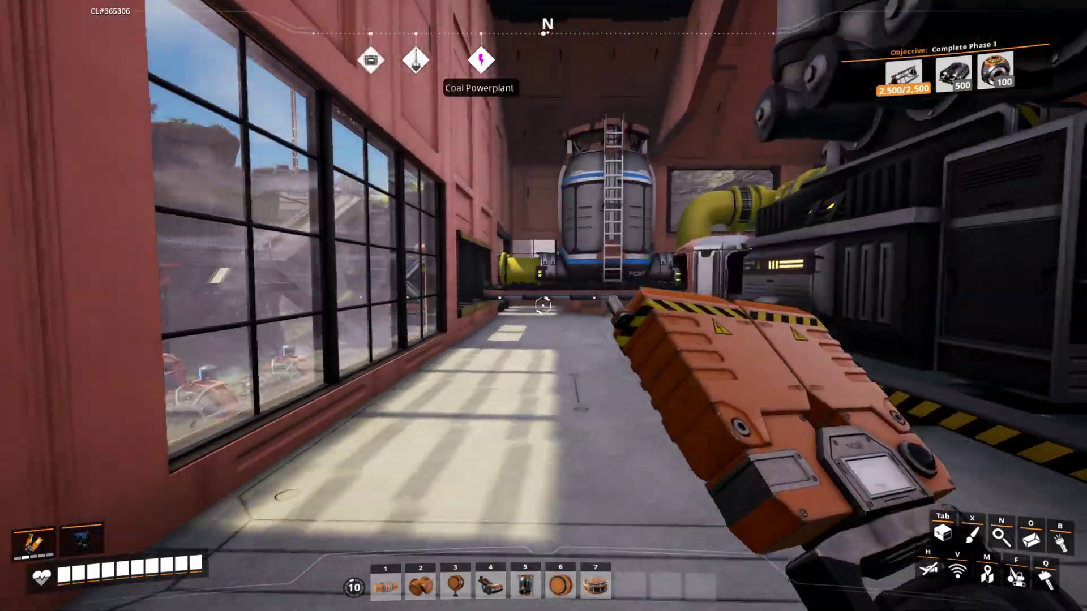
key(w)
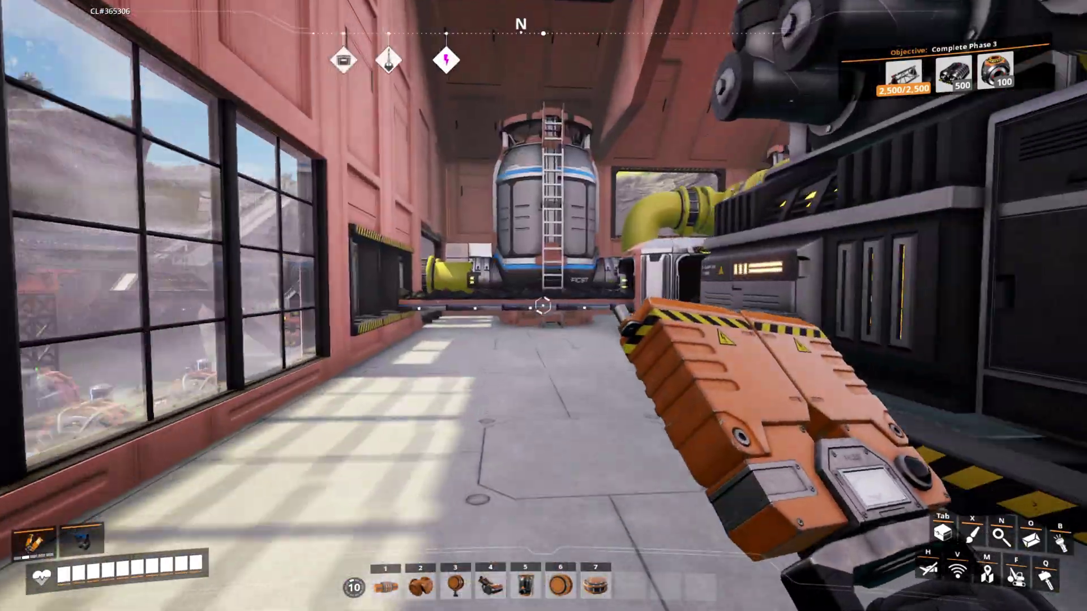
key(w)
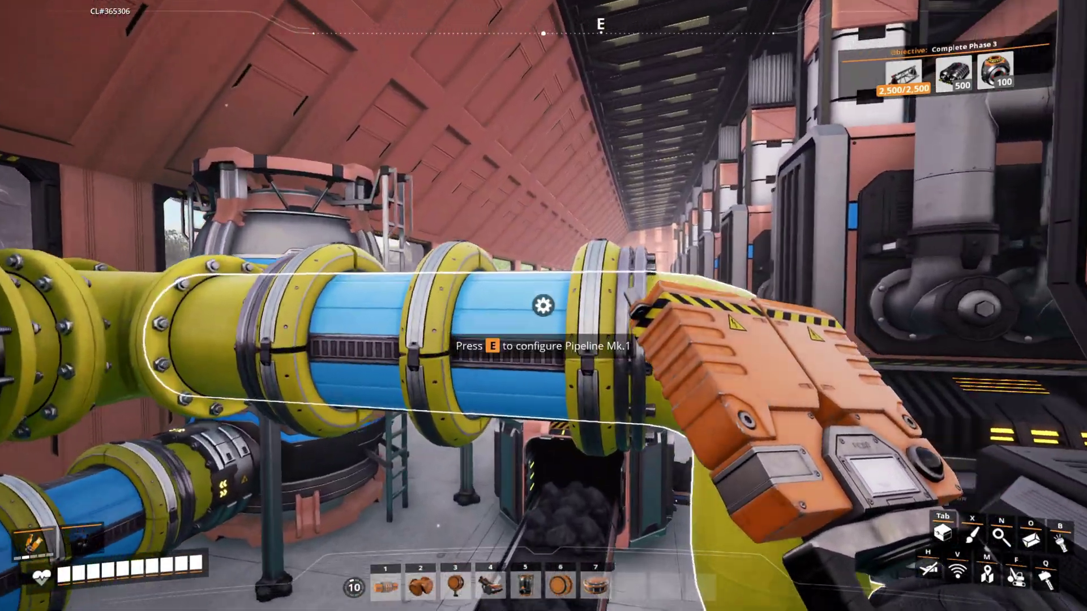
key(w)
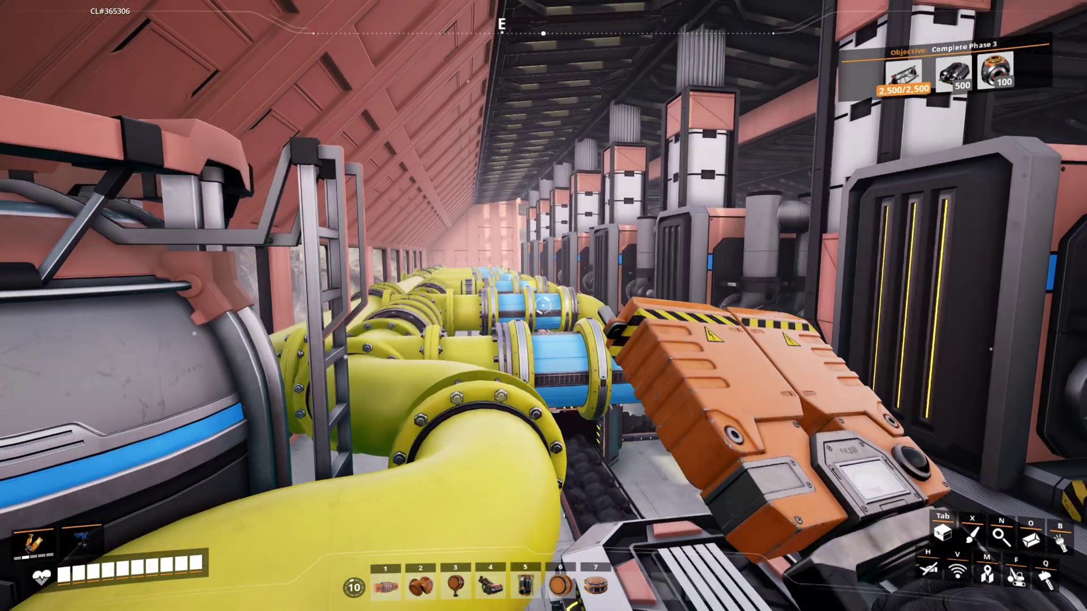
Step: Examine the shadows and window light on the floor beside the power plant's door
key(w)
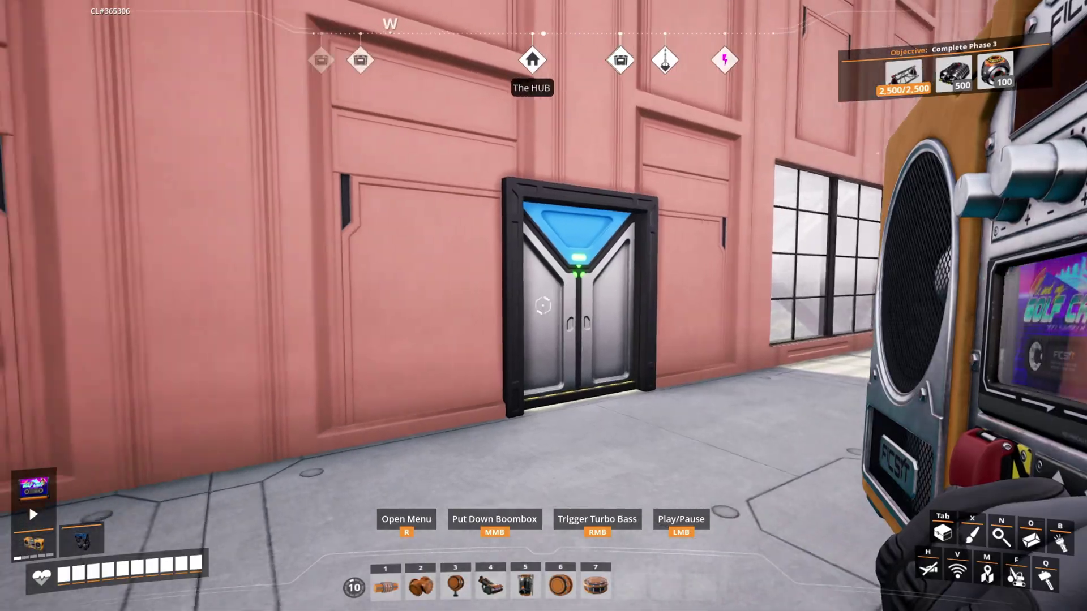
key(w)
key(w)
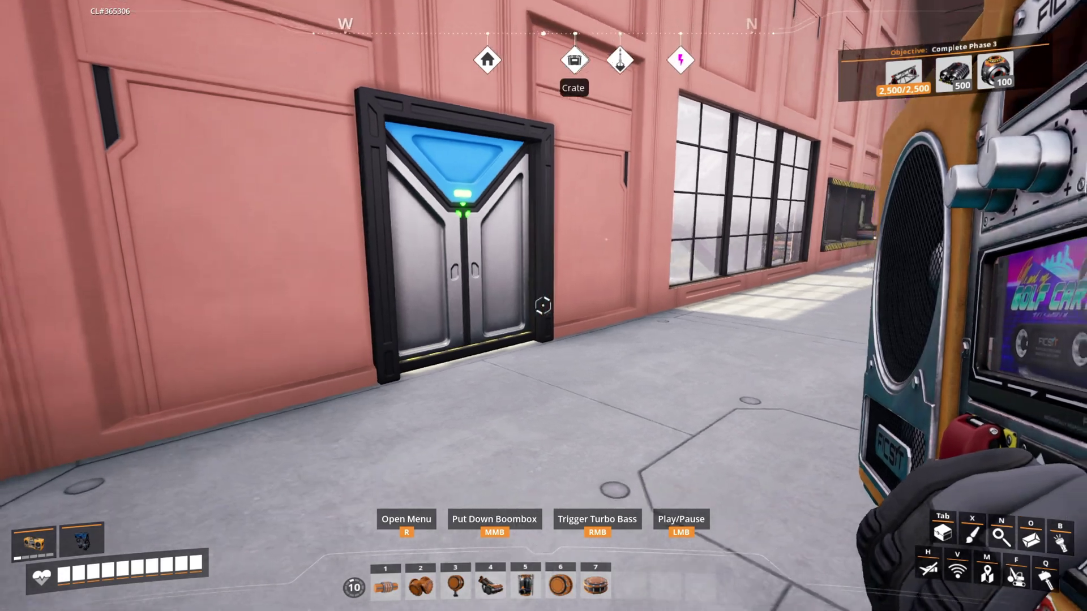
key(w)
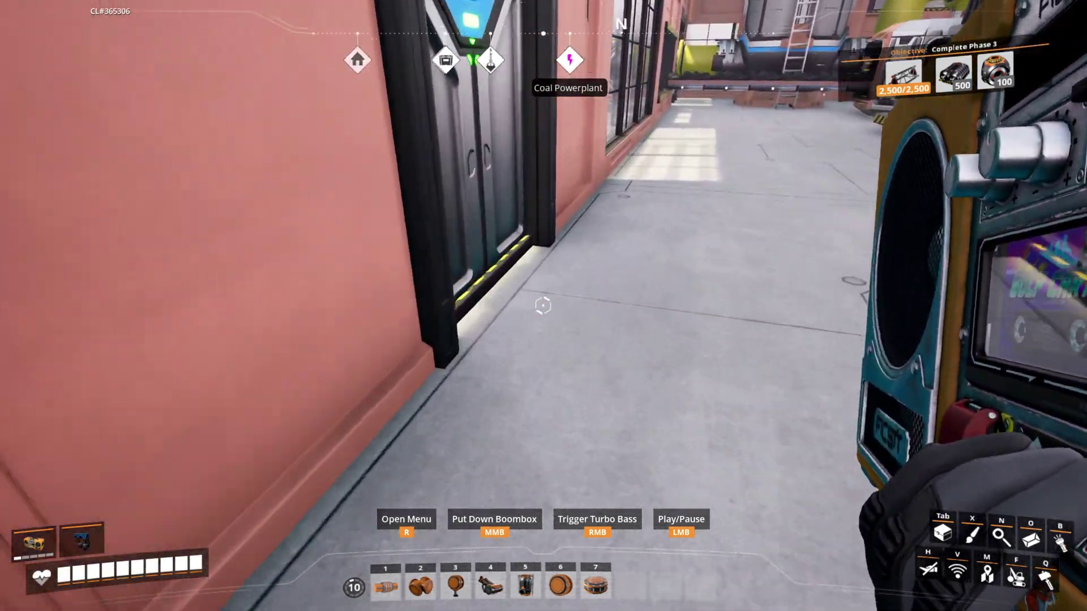
key(w)
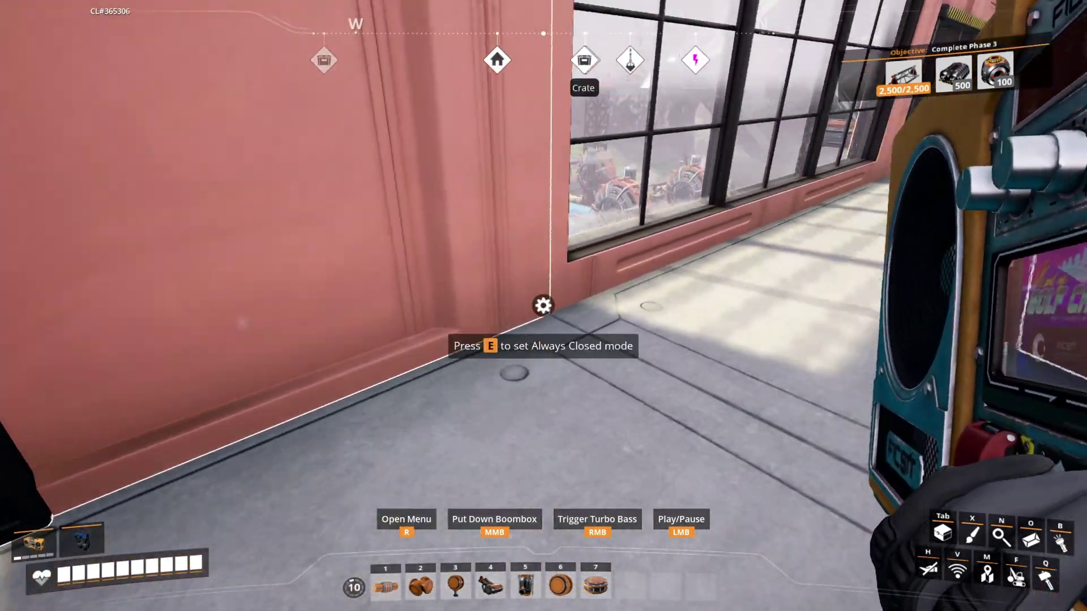
key(w)
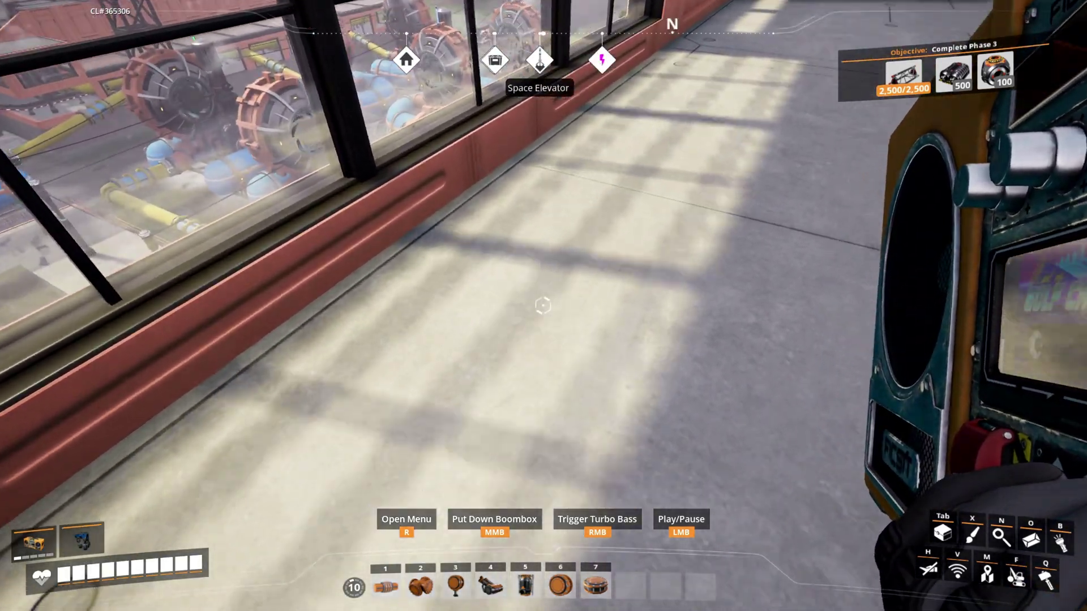
Step: Set Shadow Quality to Ultra in the in-game video options with Global Illumination off, apply it and return to the game
key(Escape)
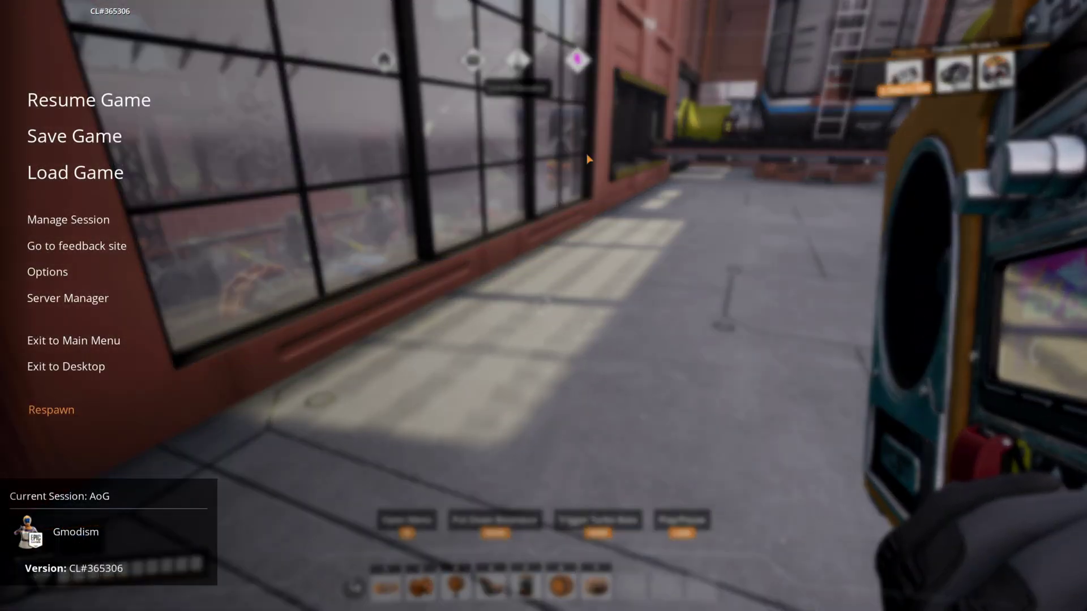
click(62, 271)
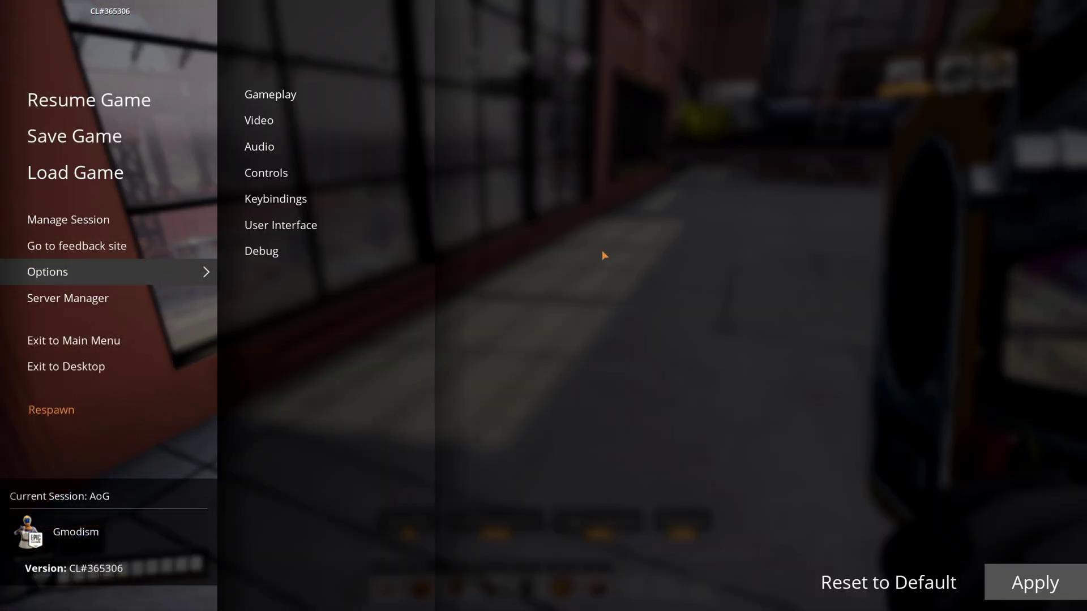
click(299, 117)
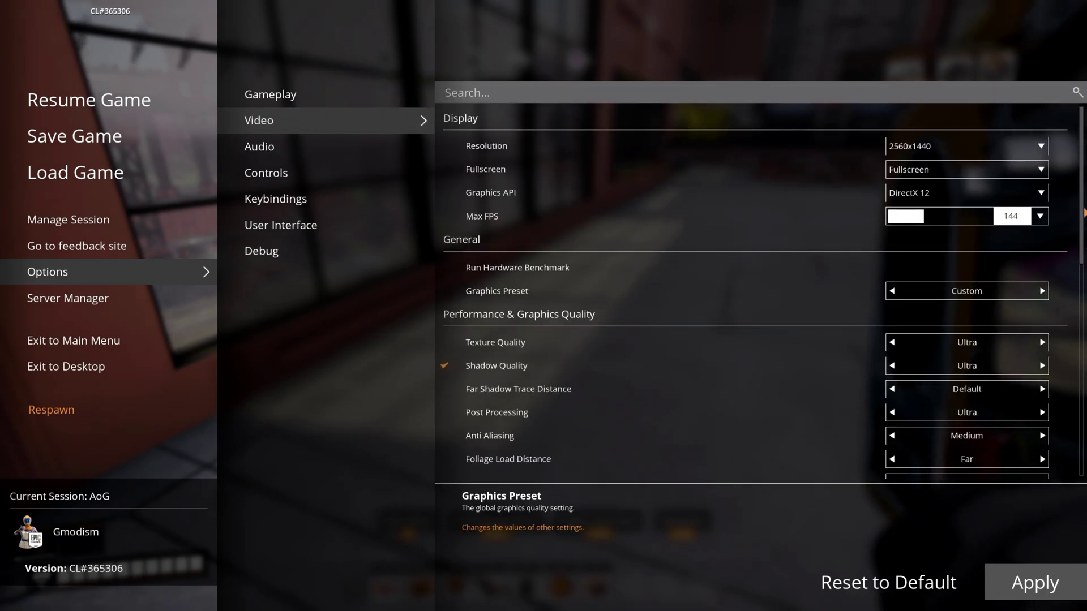
scroll(1040, 449, down, 10)
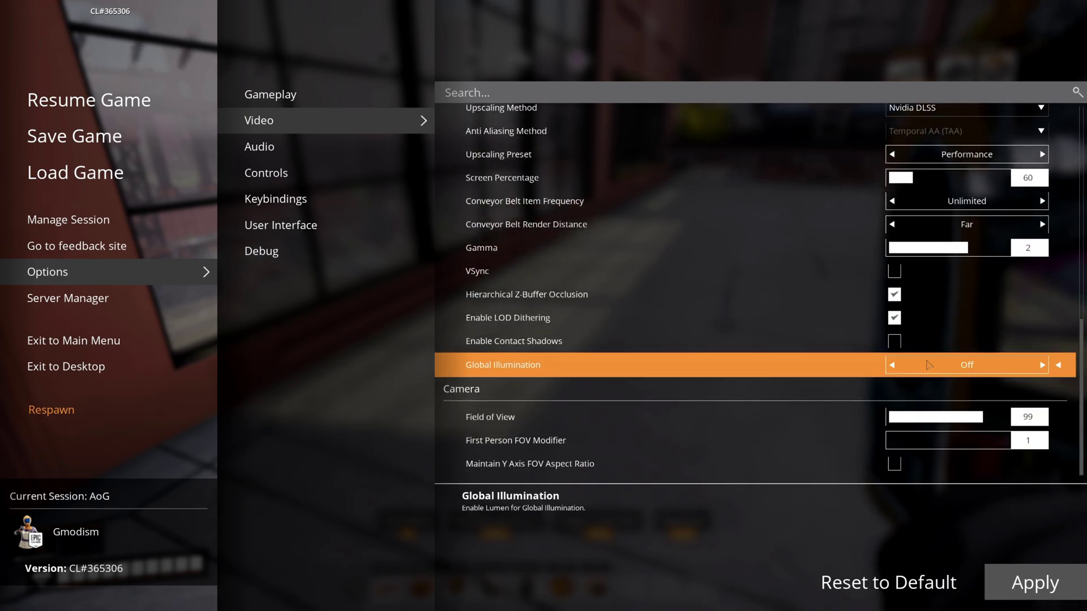
click(1023, 576)
click(463, 368)
key(Escape)
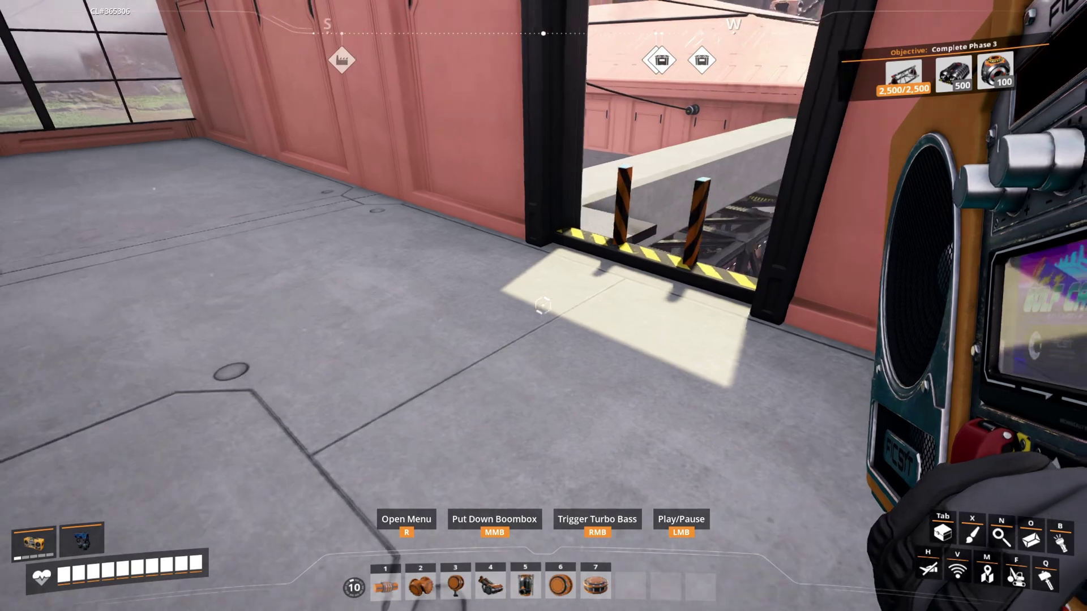
Step: Walk along the power plant's window wall to the generators and back, examining the interior shadows at Ultra quality
key(w)
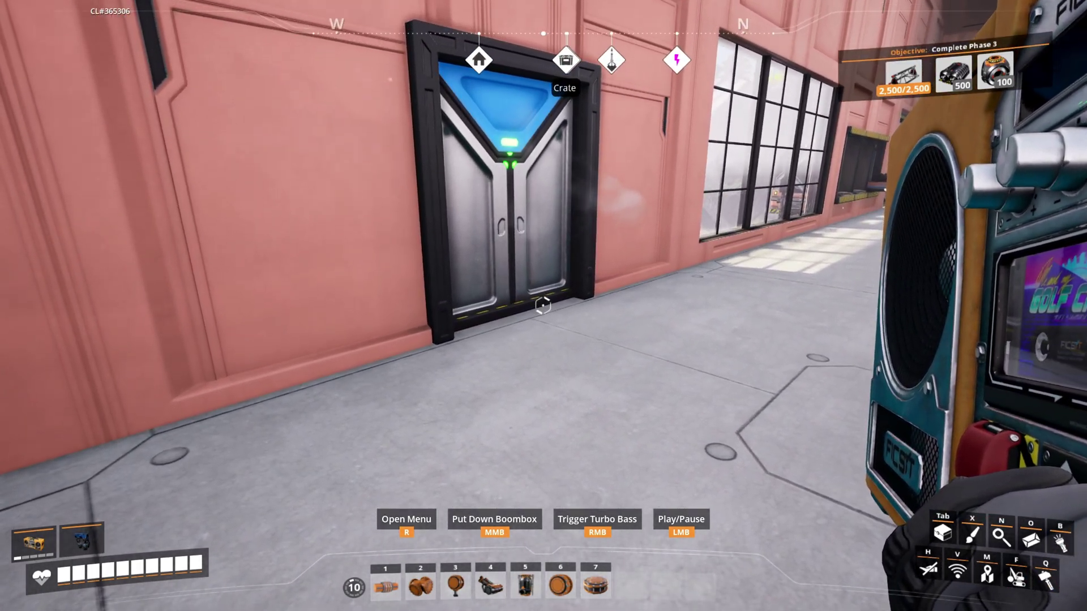
key(w)
key(w)
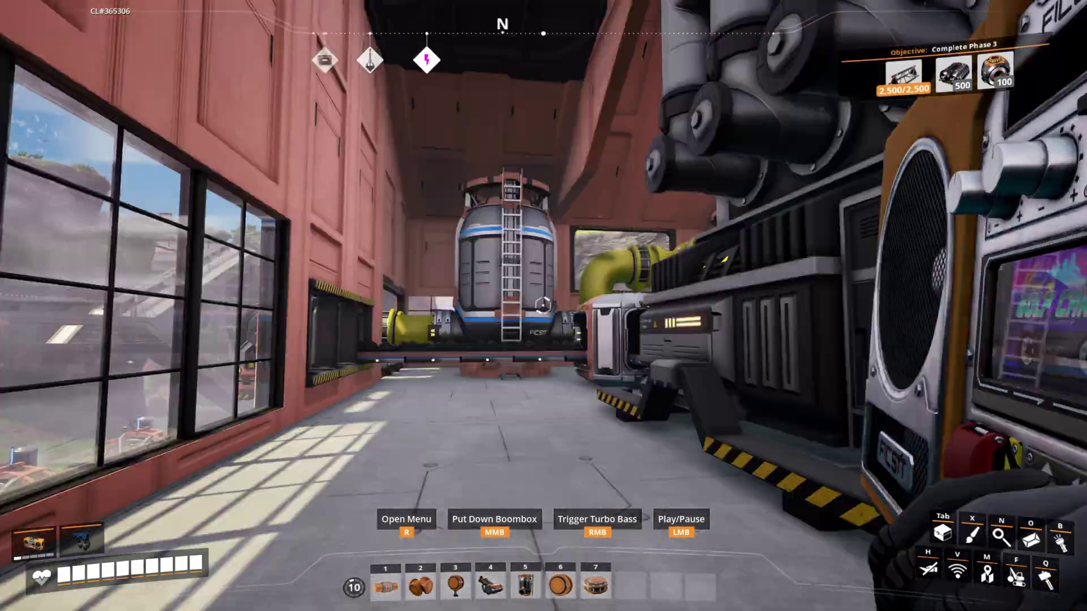
key(w)
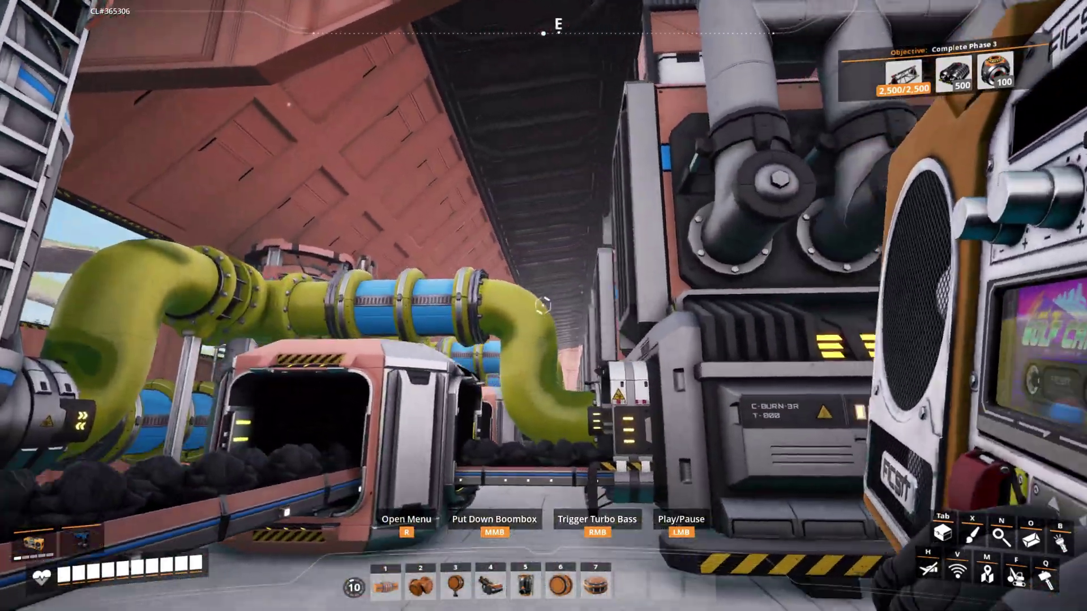
key(w)
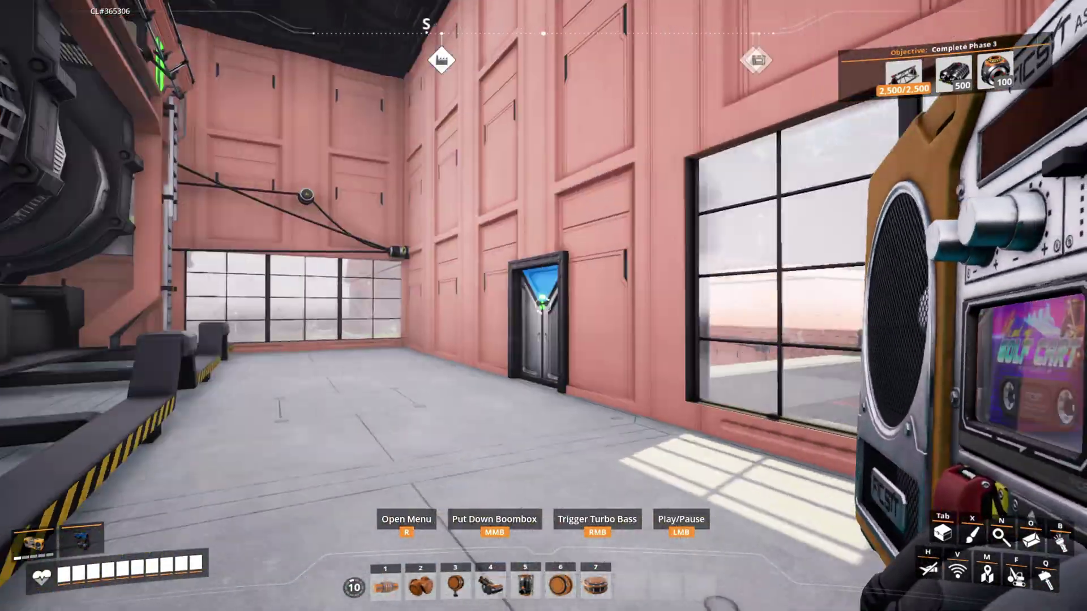
Step: Set Global Illumination to Medium with Contact Shadows enabled, apply the video settings and return to the game
key(Escape)
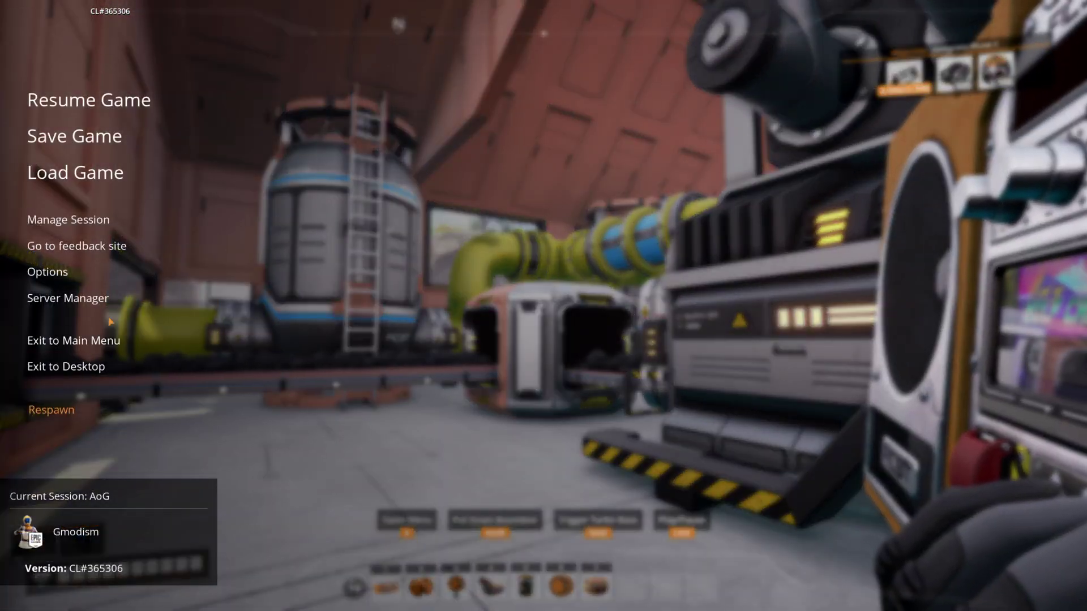
click(85, 271)
click(376, 122)
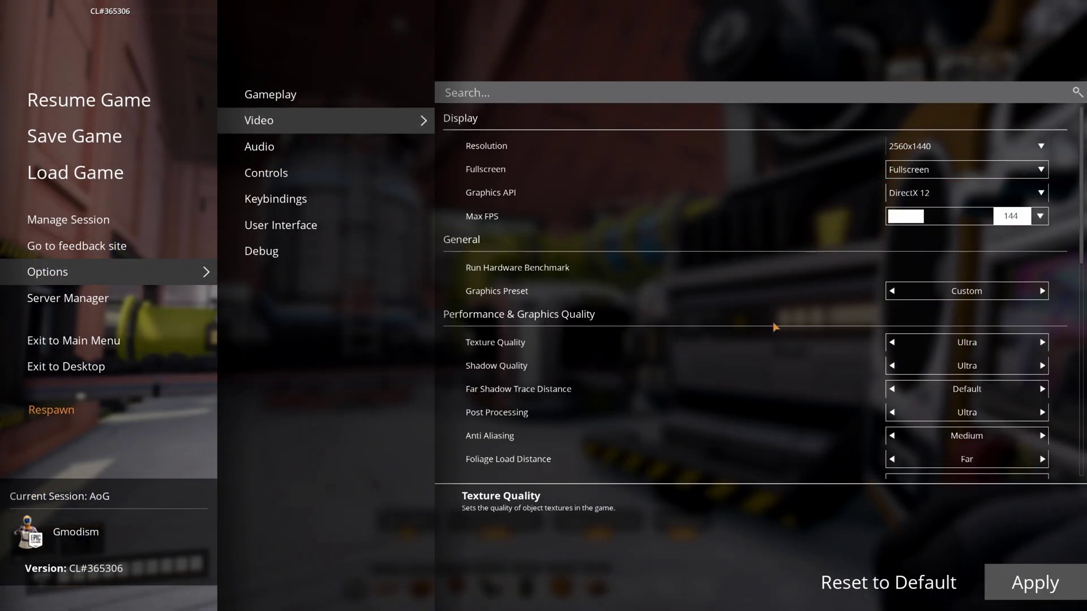
scroll(727, 362, down, 10)
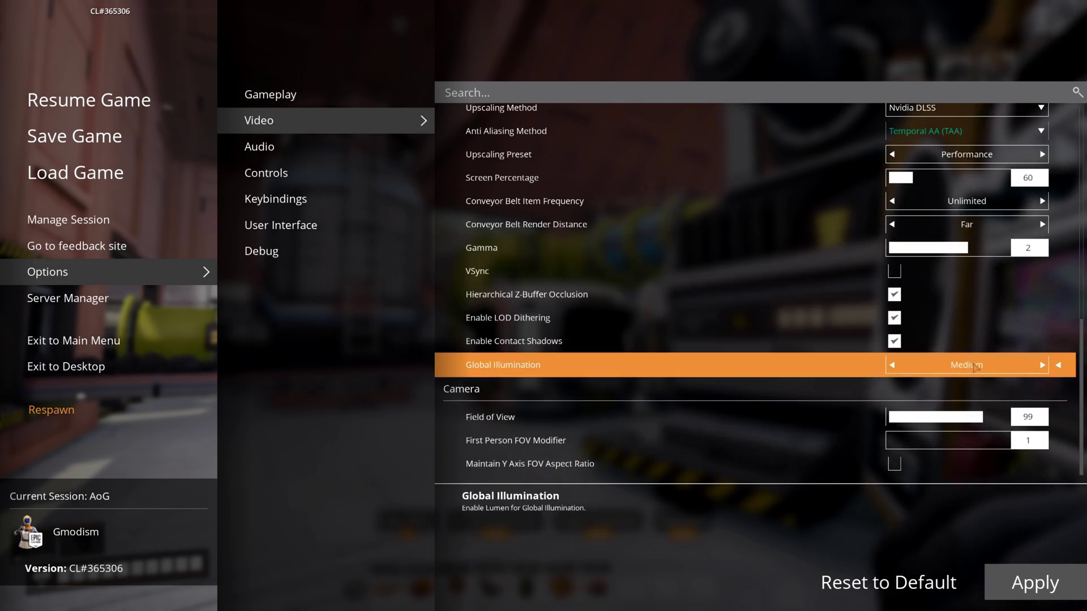
click(1045, 585)
click(497, 367)
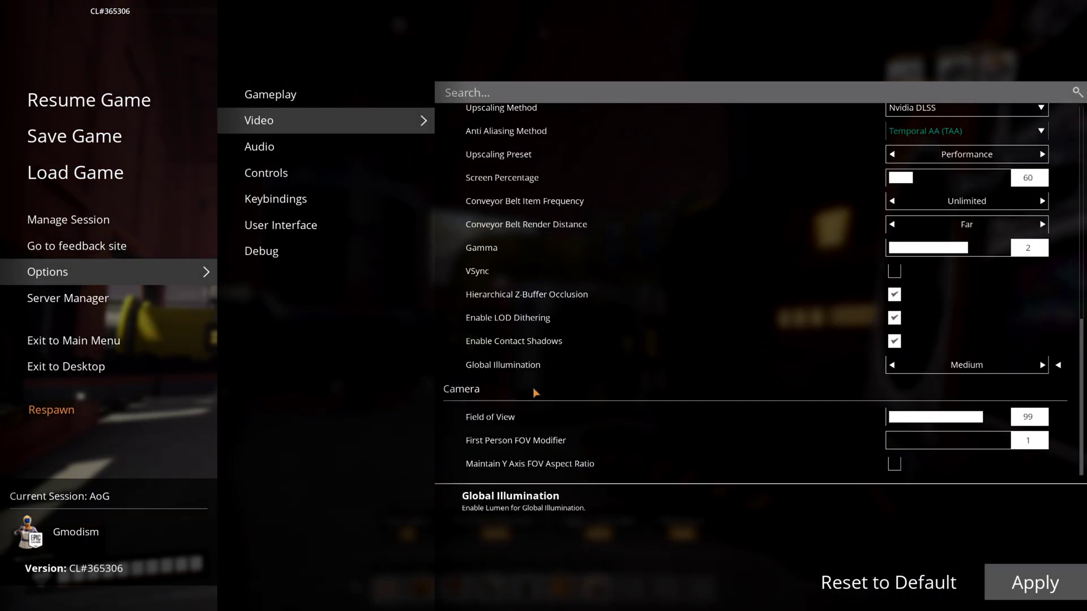
key(Escape)
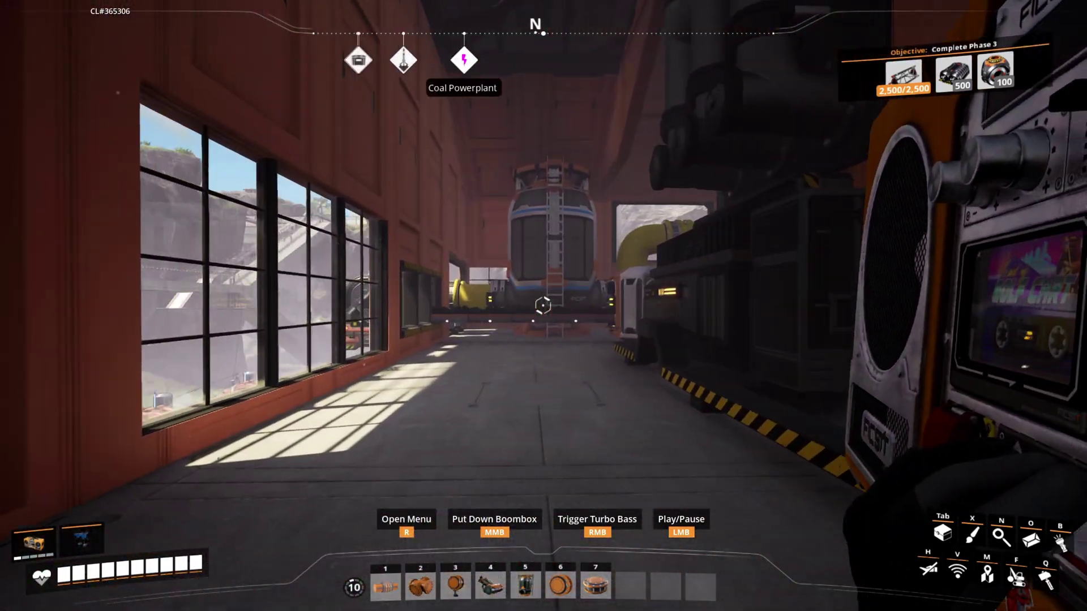
Step: Walk through the power plant to its east end and examine the Medium Global Illumination lighting indoors and through the windows
key(w)
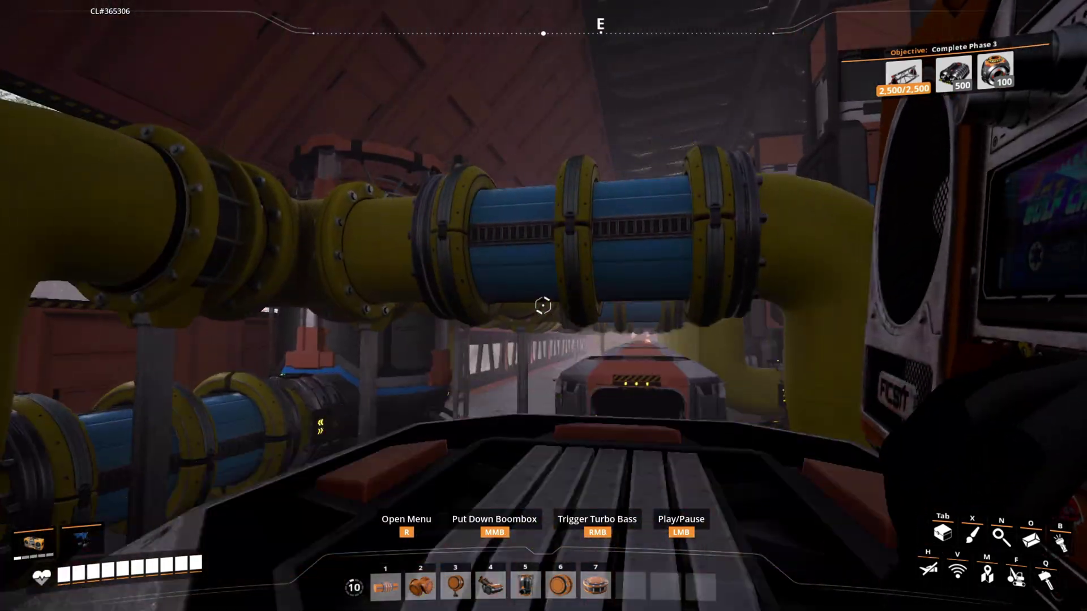
key(w)
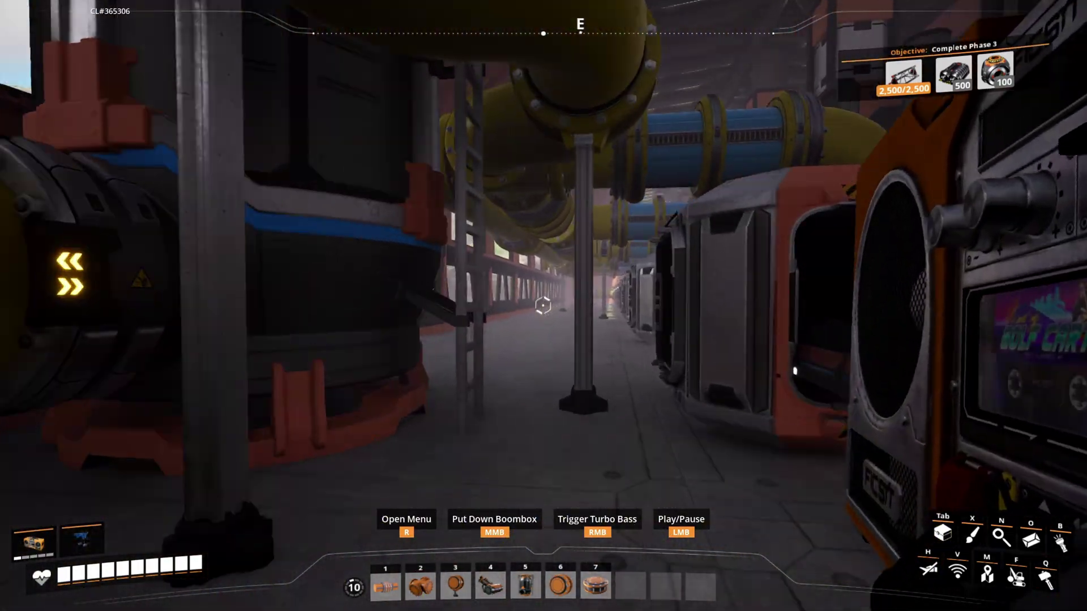
key(w)
key(w)
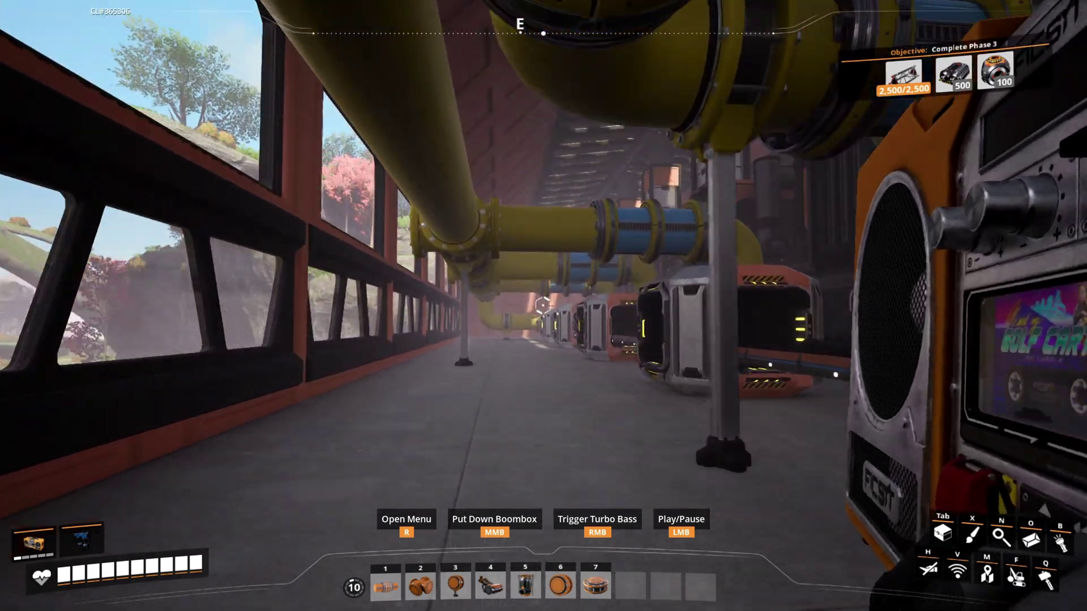
key(w)
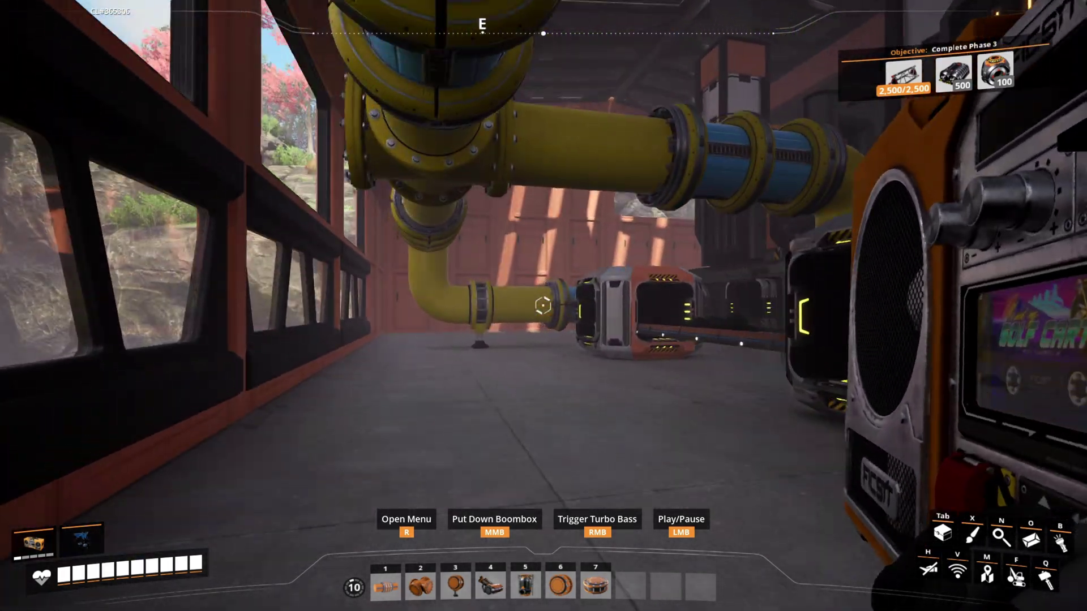
key(w)
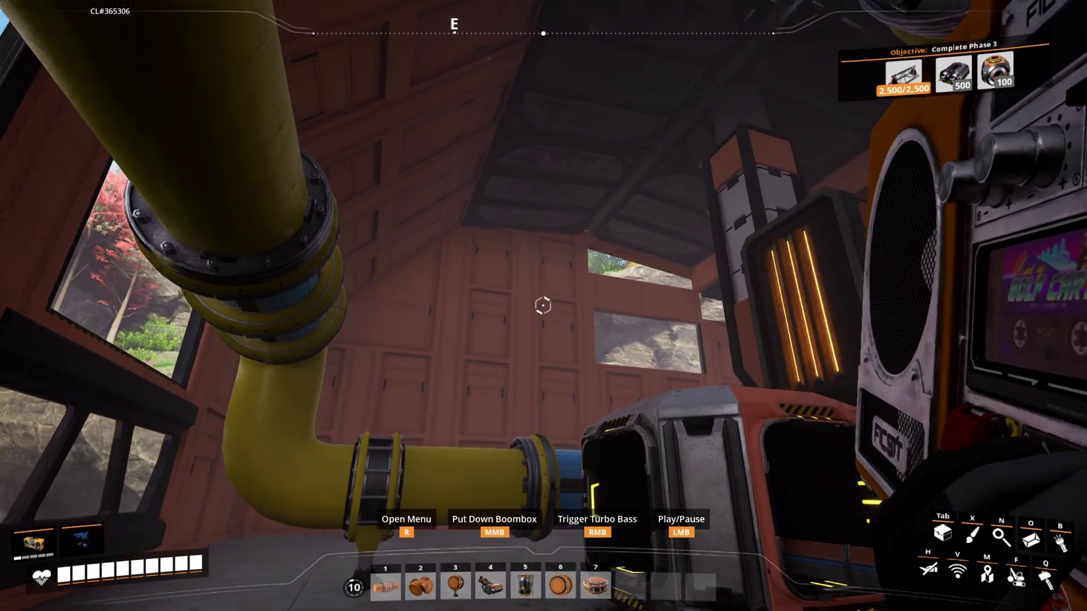
key(s)
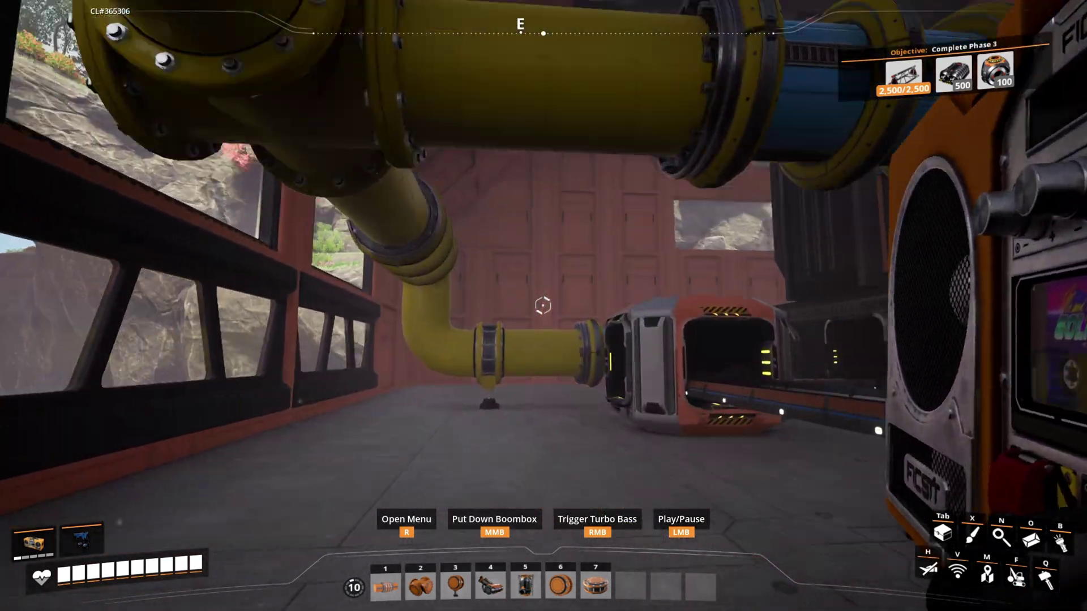
key(a)
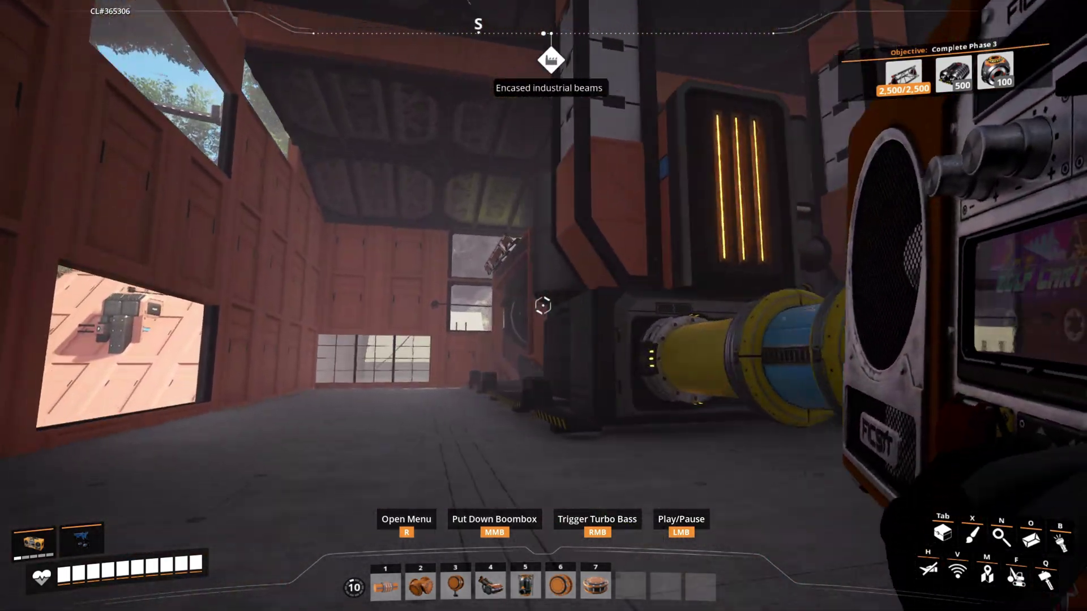
key(w)
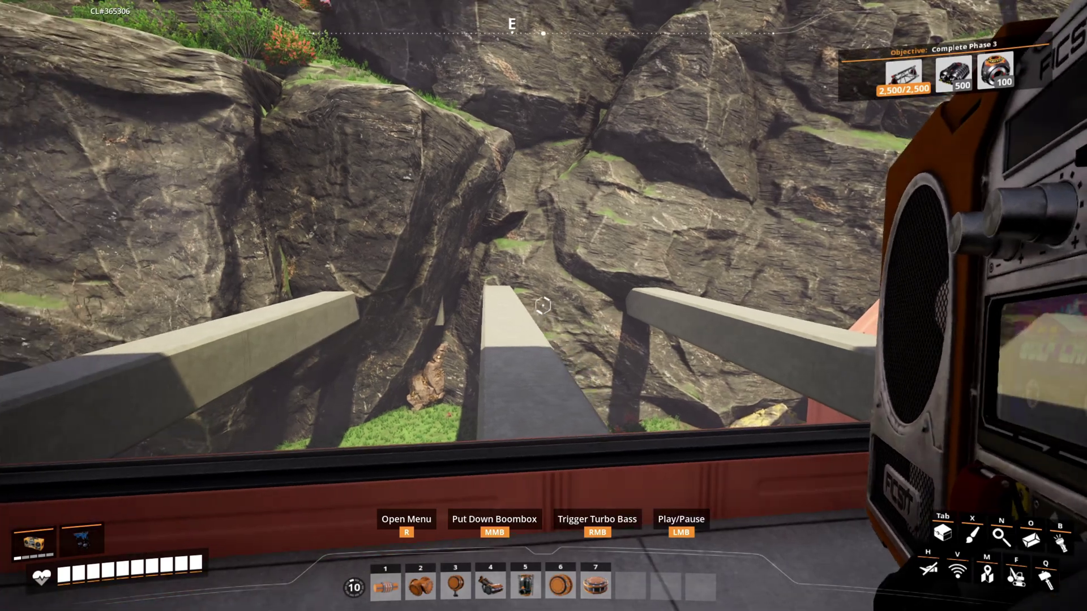
Step: Walk from the east windows to the power plant's west end, crossing the pipelines, and examine the Global Illumination lighting on generators, walls and floor
key(w)
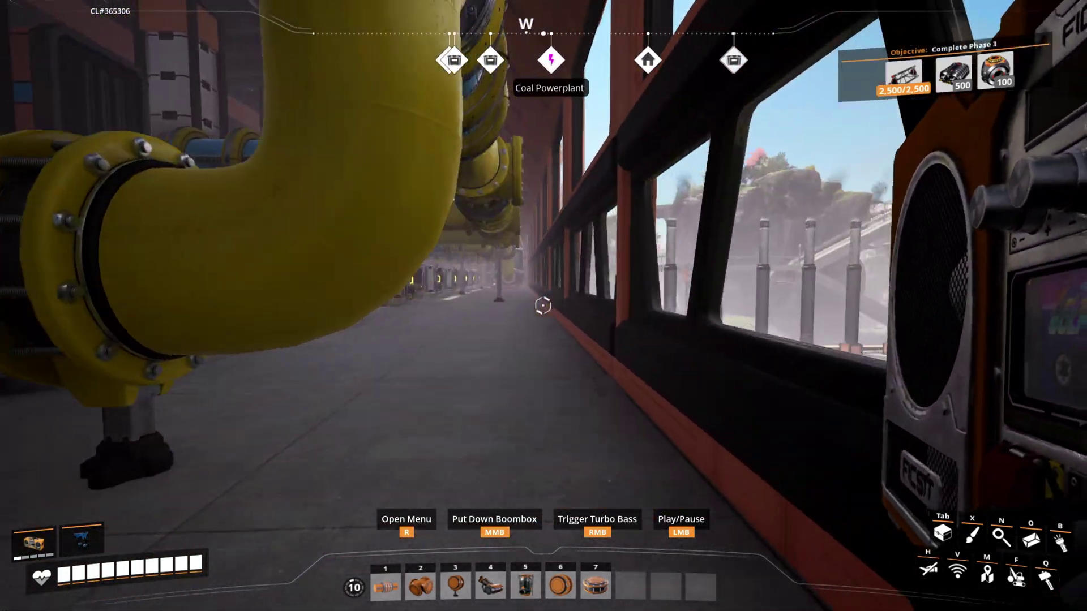
key(w)
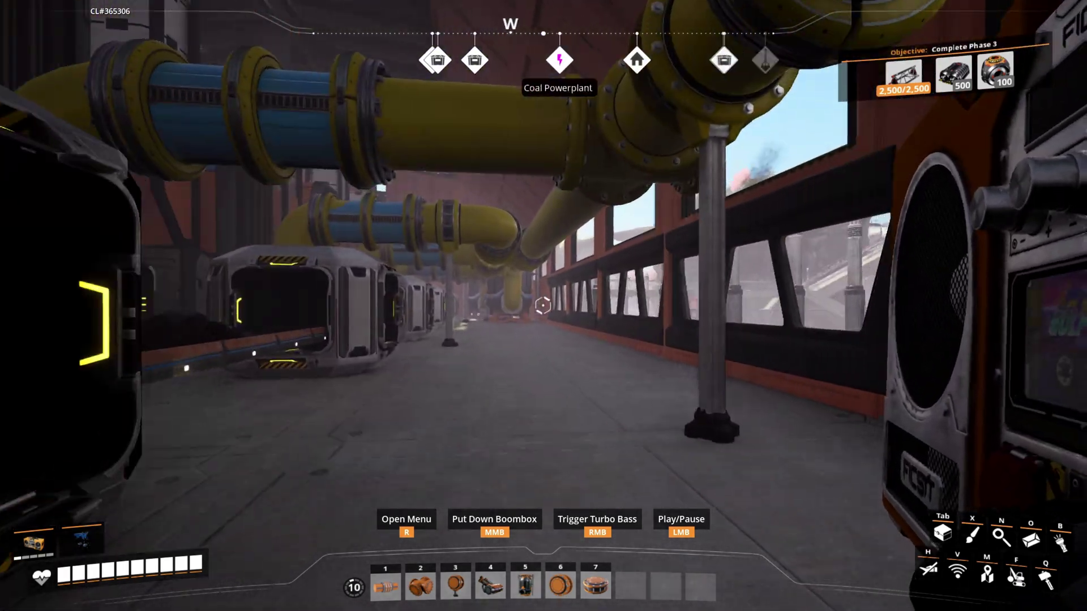
key(w)
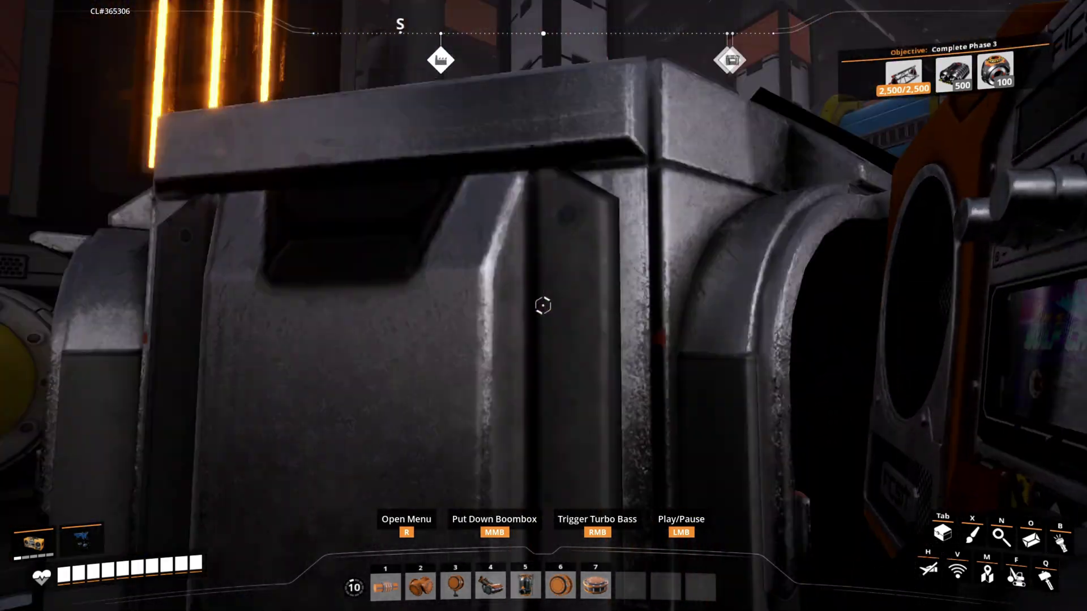
key(w)
key(space)
key(w)
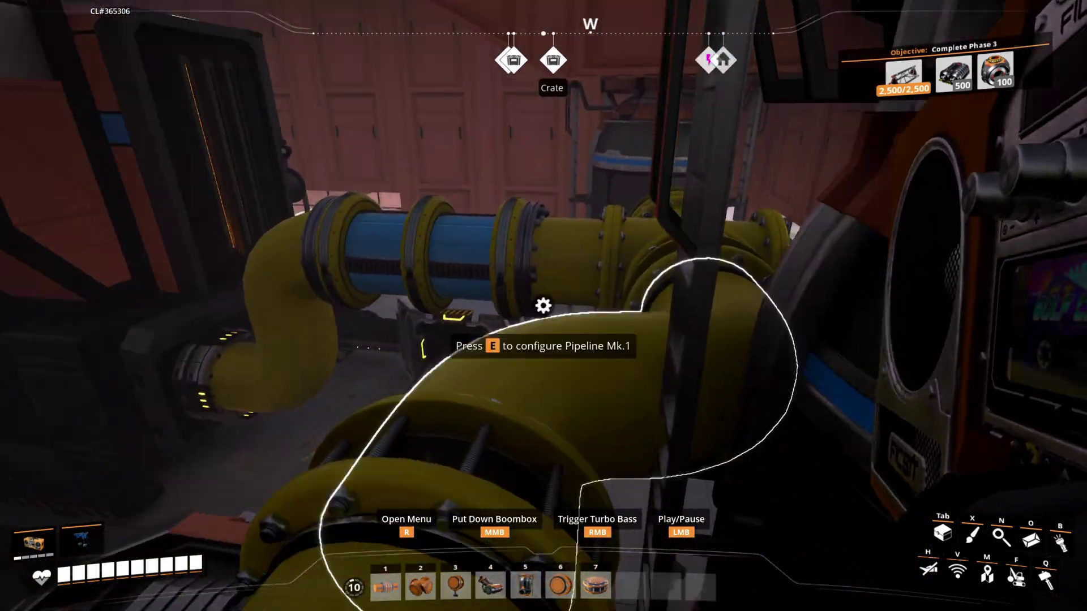
key(s)
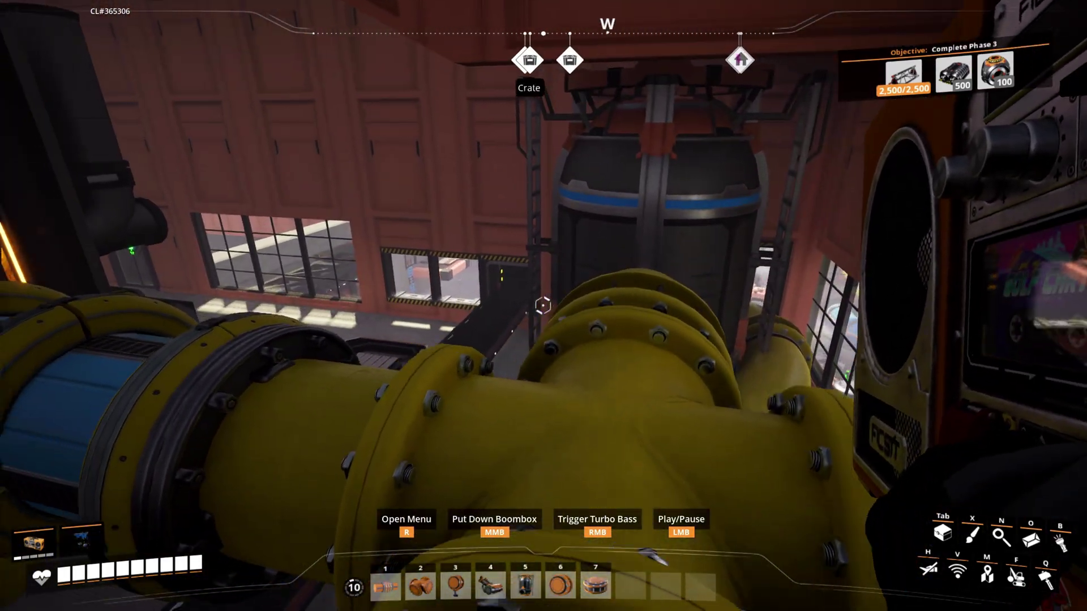
key(w)
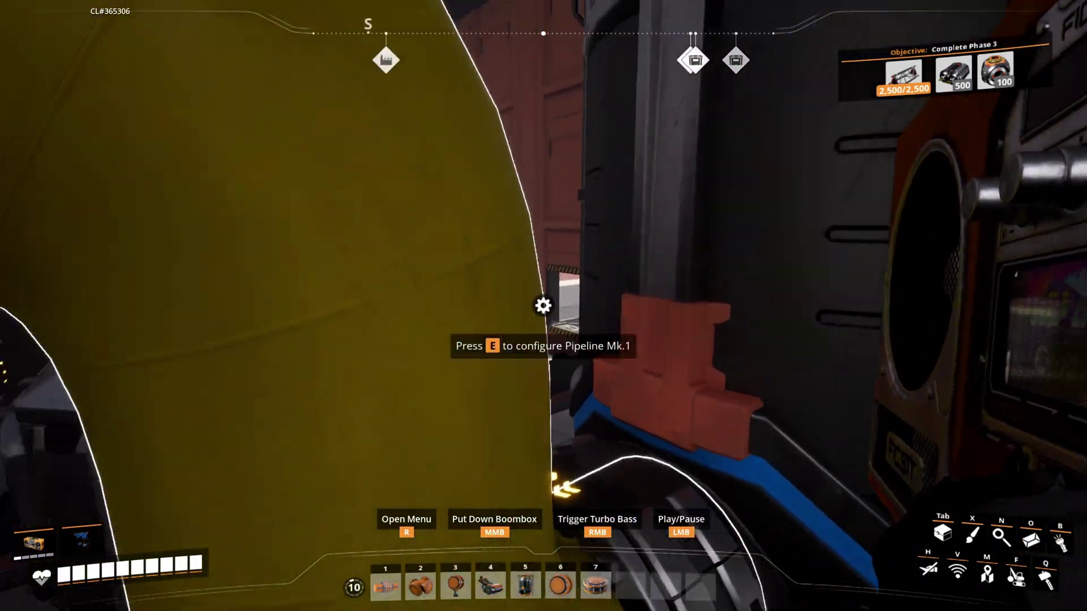
key(w)
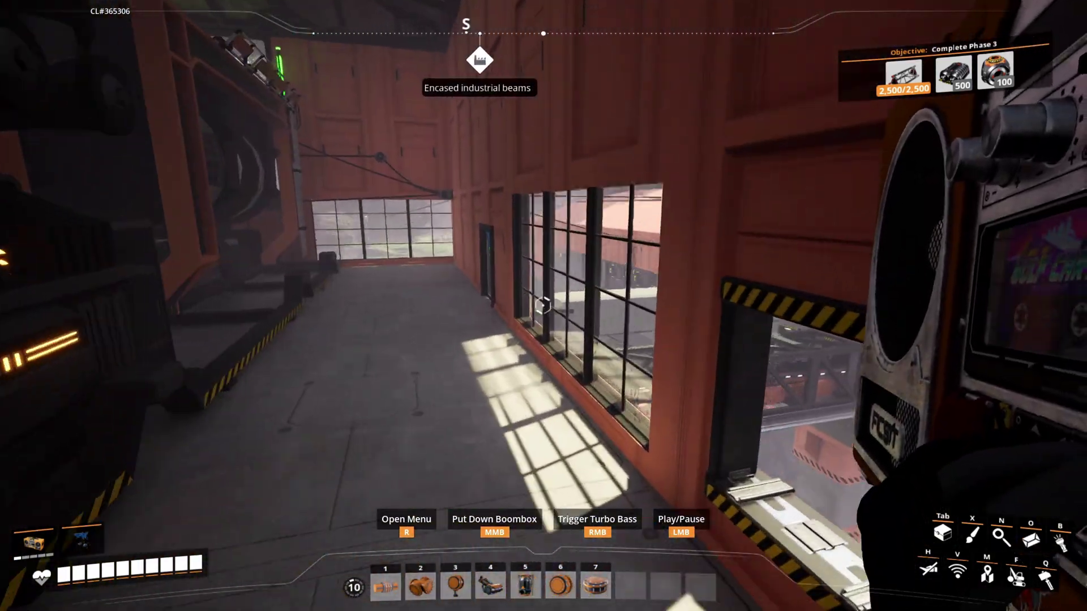
key(w)
Step: Set the Lighting Mood to Moody Bright with Global Illumination on High in the video options, and return to the game
key(Escape)
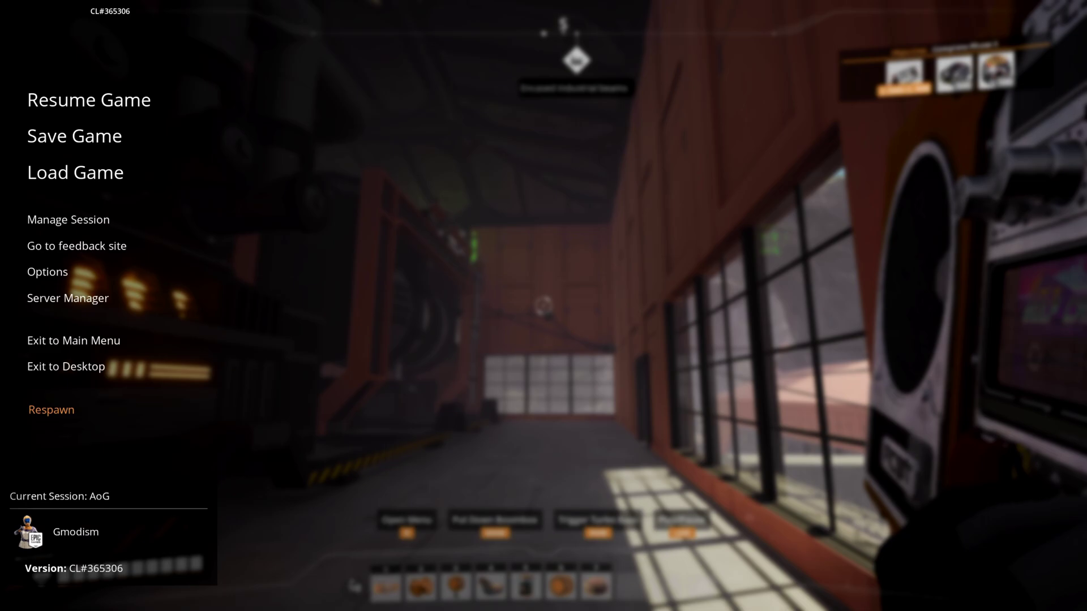
click(74, 281)
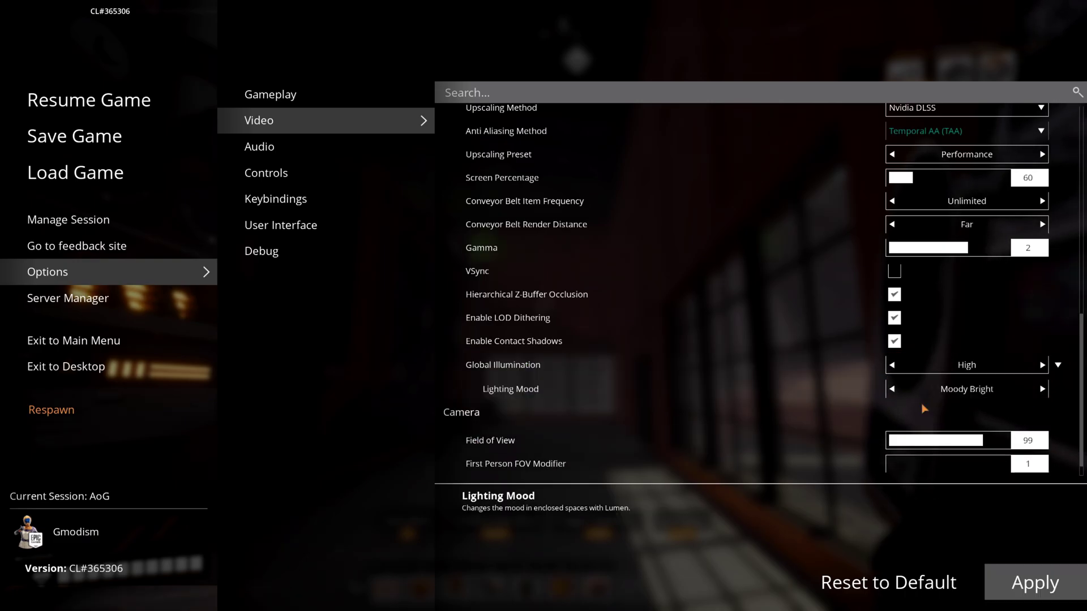
key(Escape)
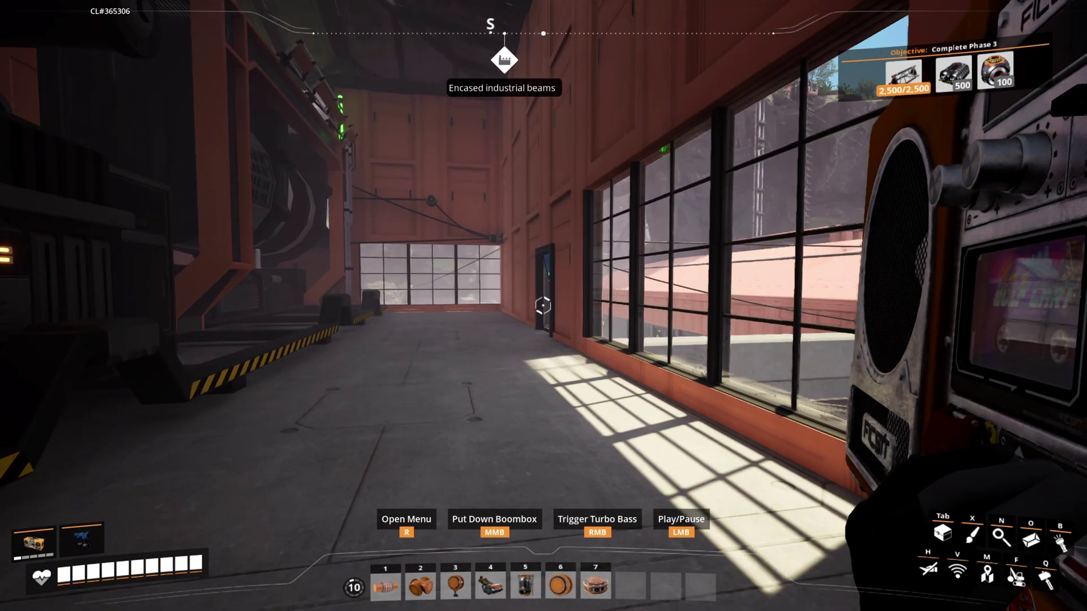
Step: Set the Lighting Mood to Dark with Global Illumination on High, apply and confirm the change, and return to the game
key(Escape)
click(47, 272)
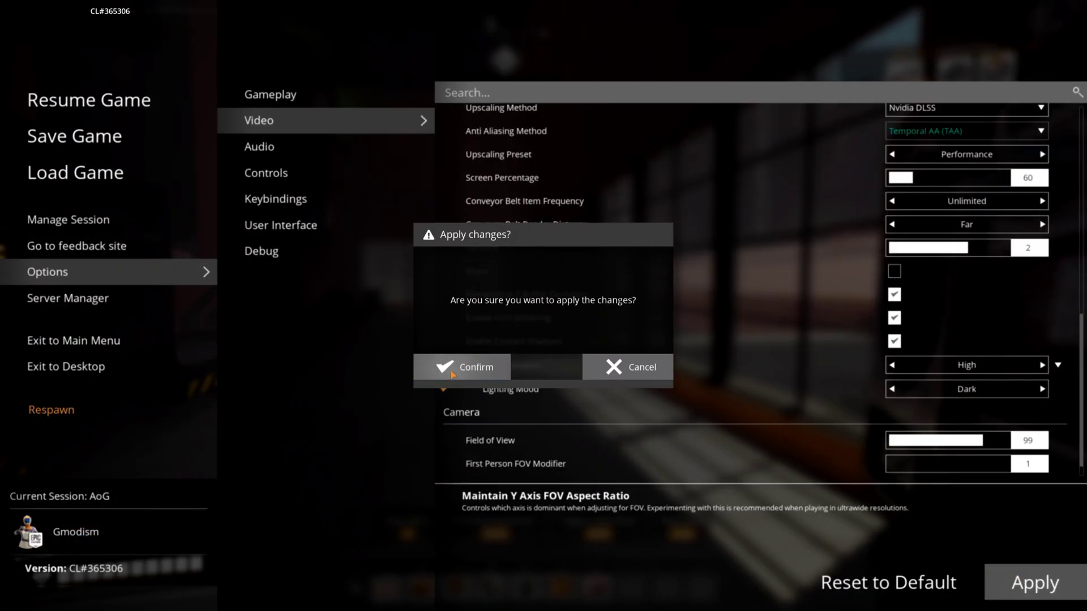
click(453, 368)
key(Escape)
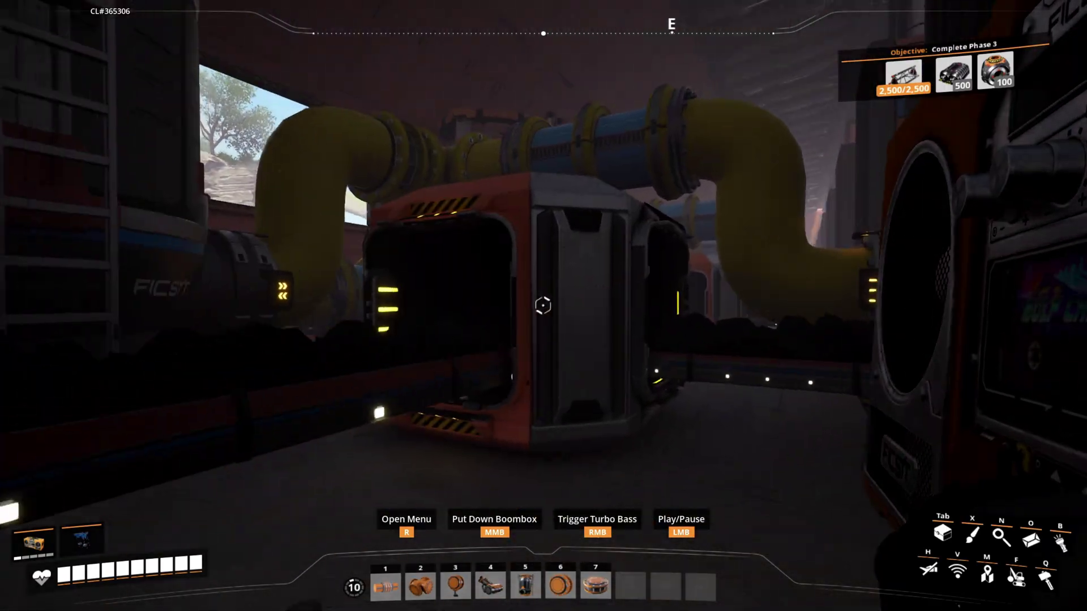
Step: Walk west along the top of the pipelines and examine the Dark lighting mood around the generators and west windows
key(w)
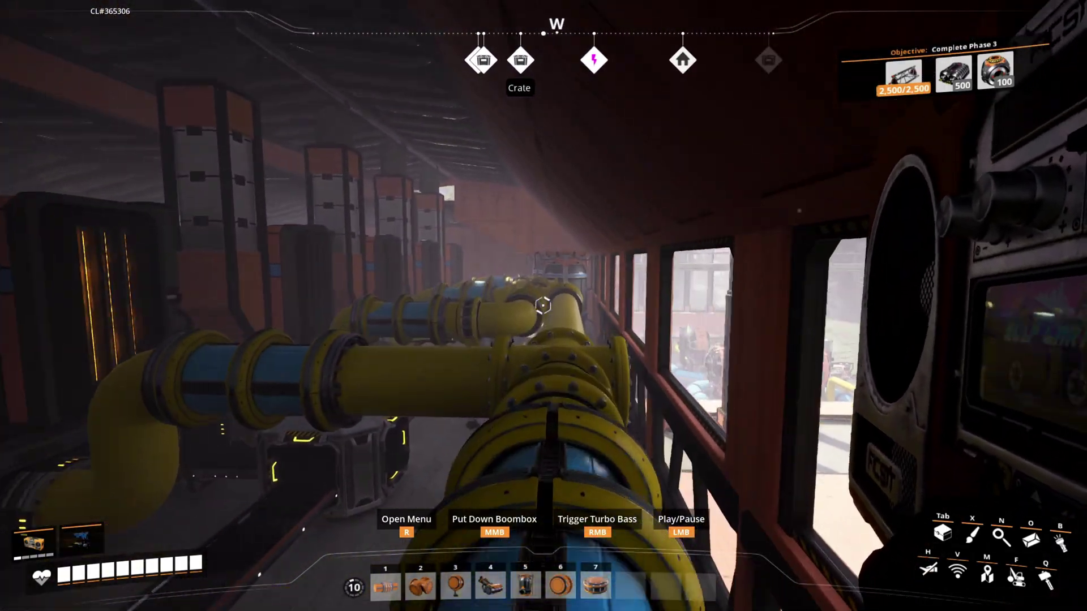
key(w)
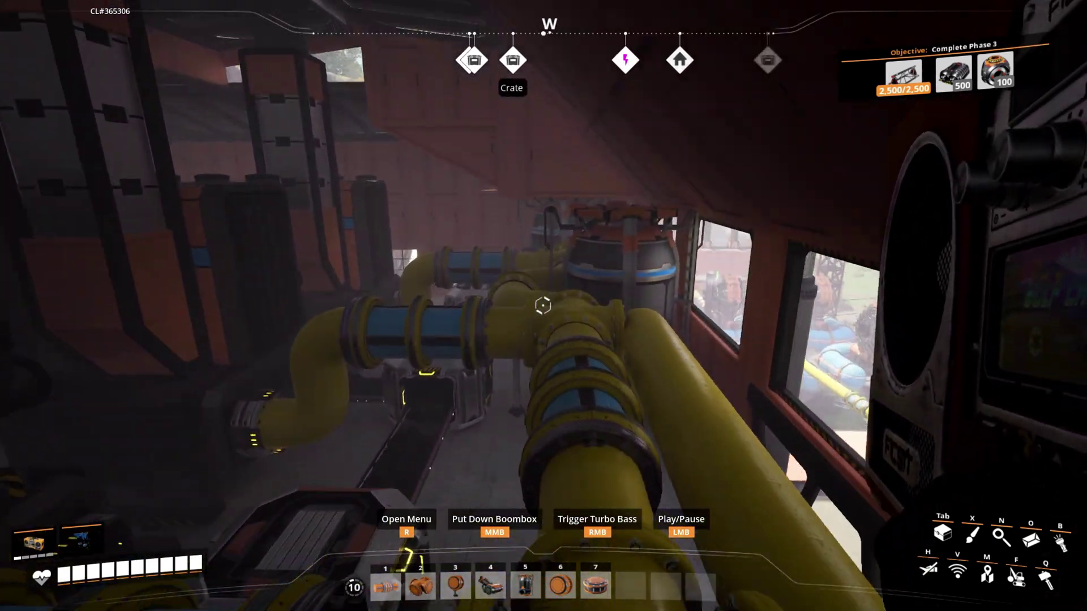
key(w)
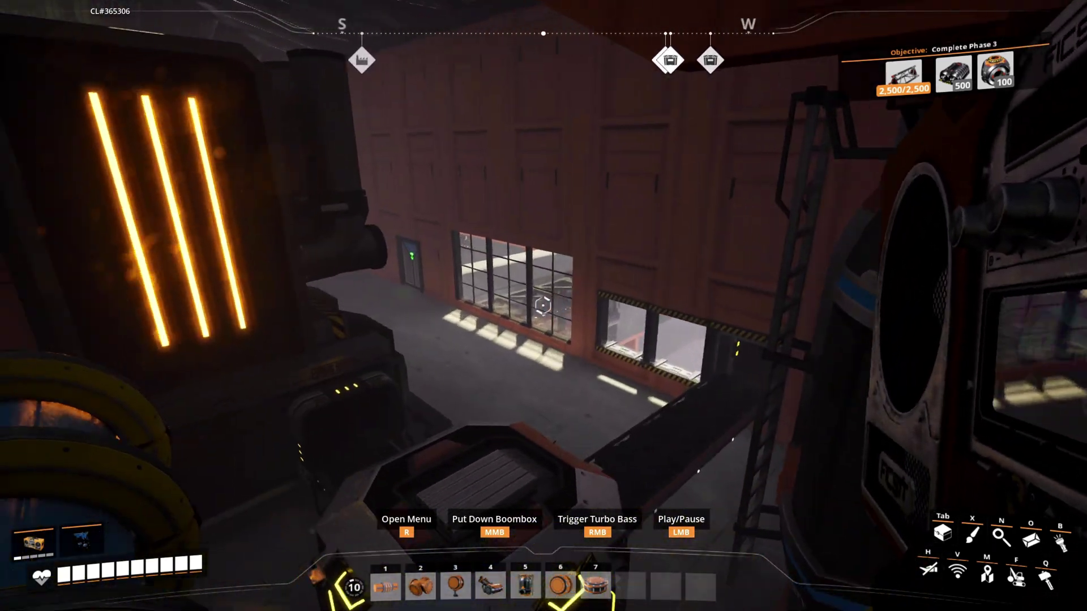
key(w)
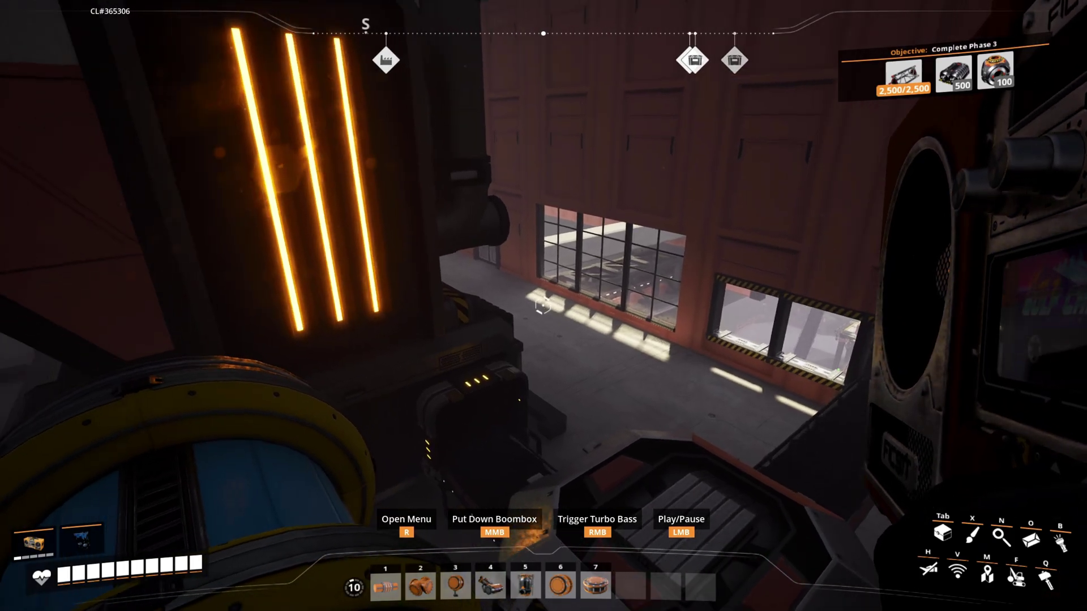
Step: Set the Lighting Mood to Bright, apply it, and walk among the generators and pipelines to examine the plant's interior lighting
key(Escape)
click(48, 272)
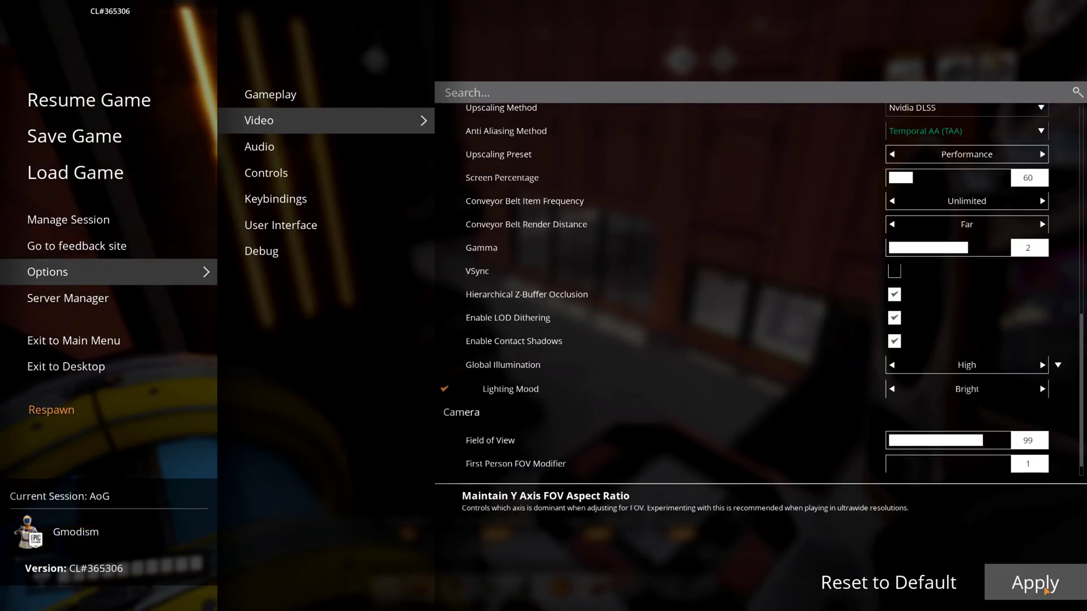
key(Escape)
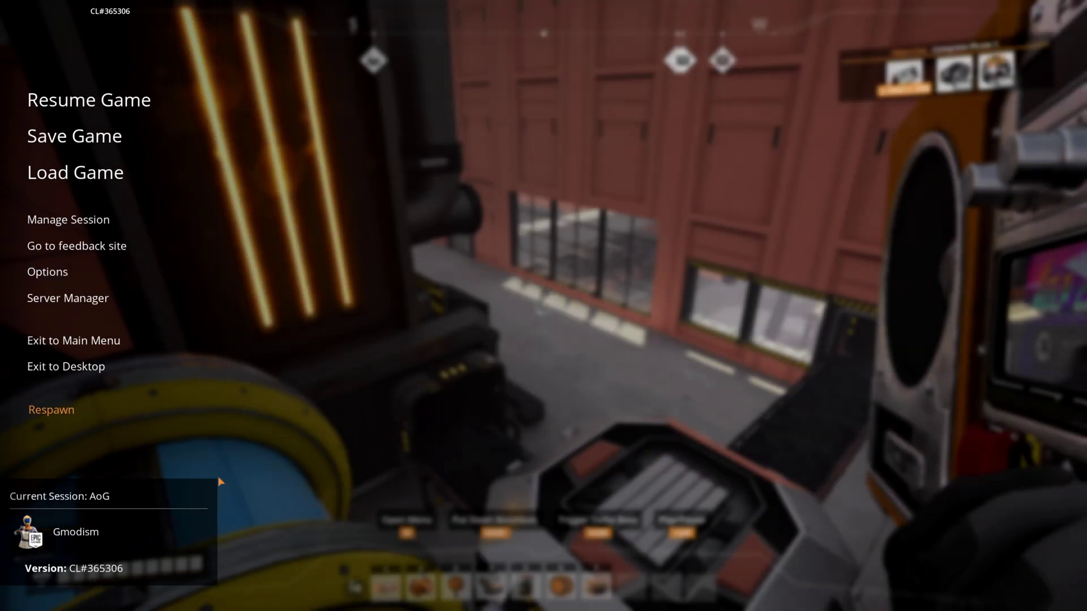
key(w)
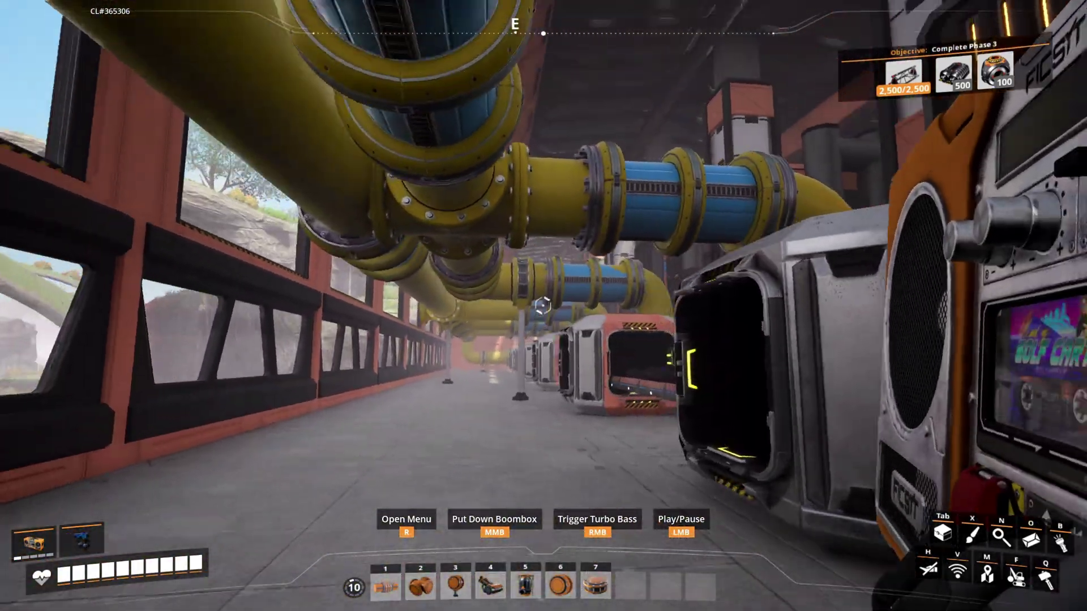
key(w)
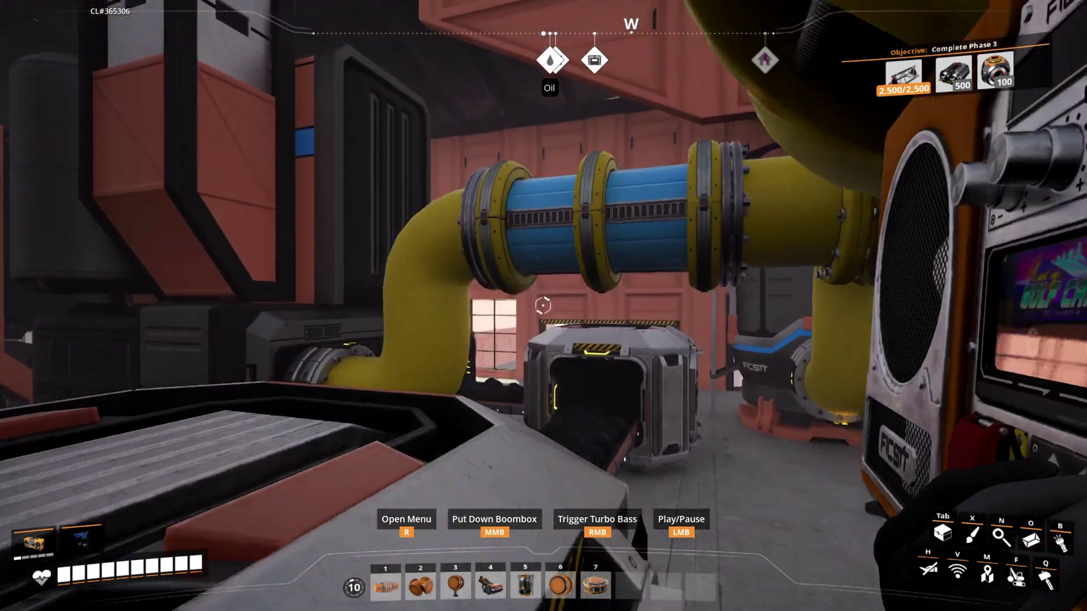
Step: Set Global Illumination to Medium and the Lighting Mood to Moody Bright, apply and confirm the changes, and return to the game
key(Escape)
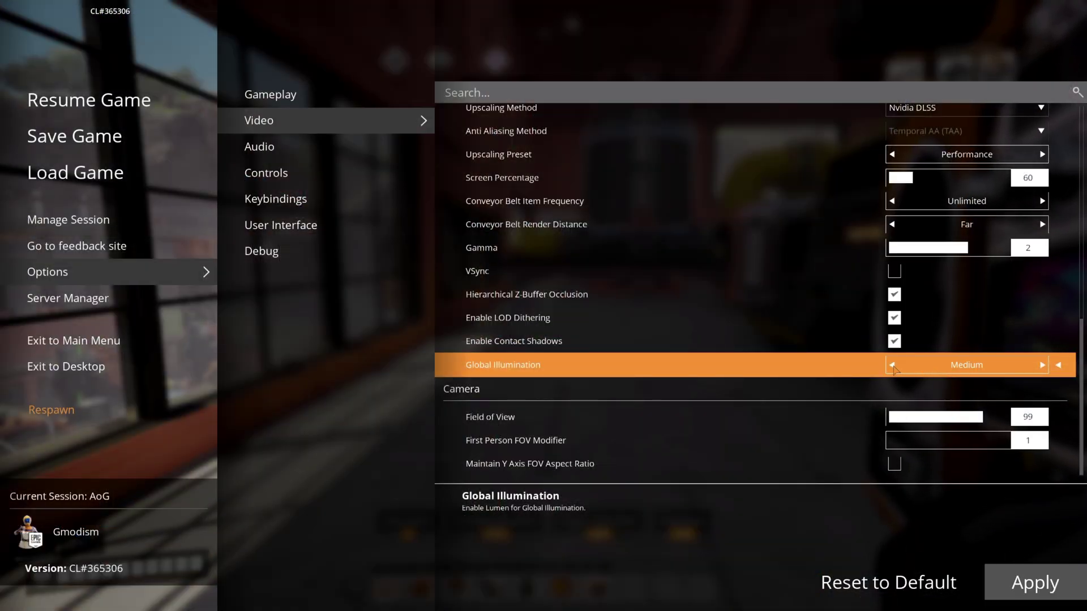
click(1059, 365)
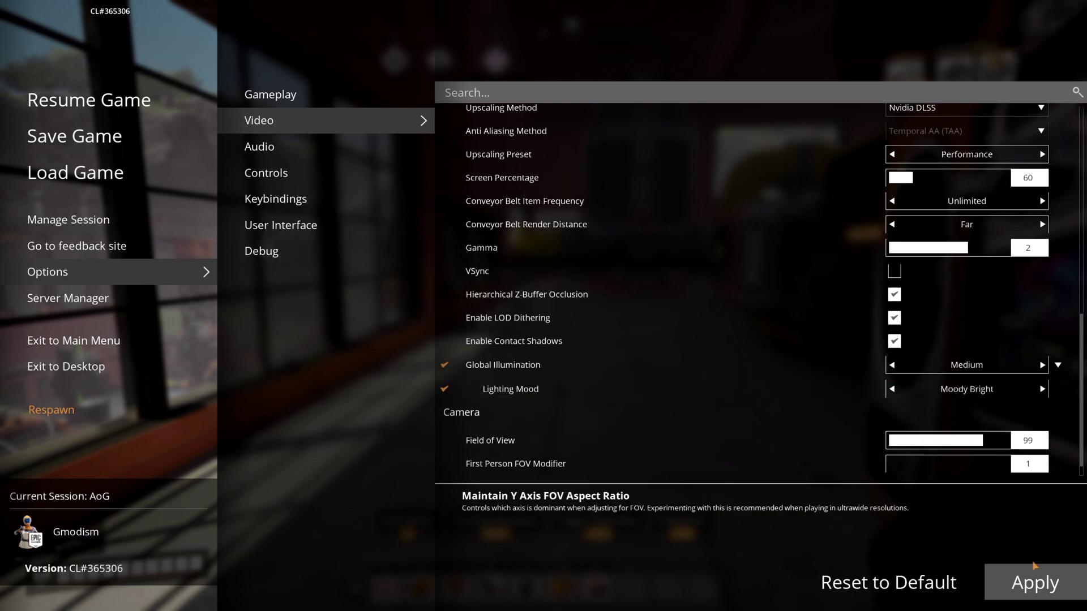
click(1041, 583)
click(443, 363)
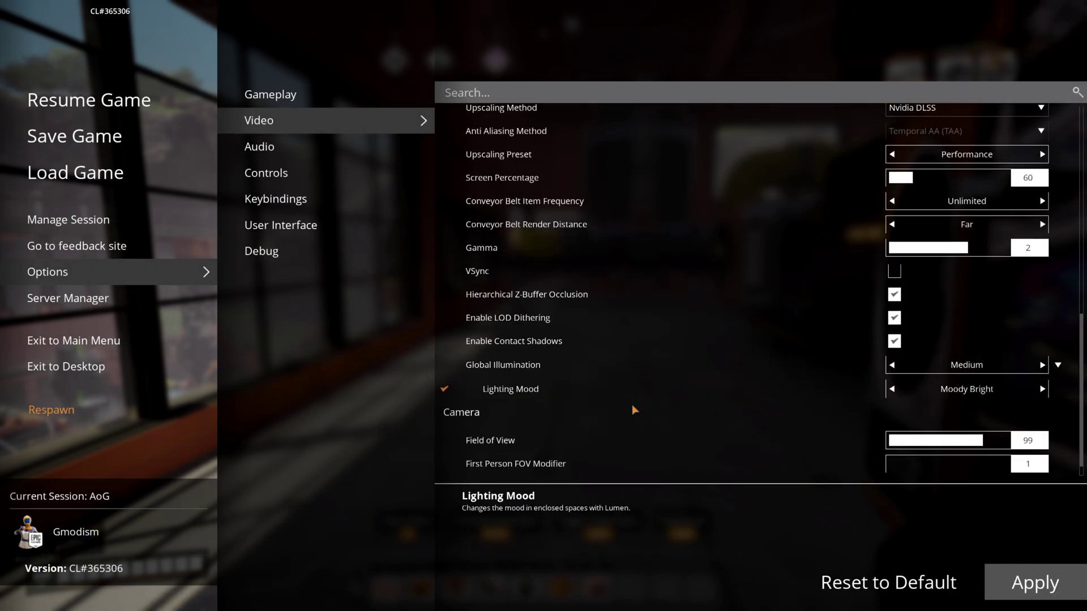
key(Escape)
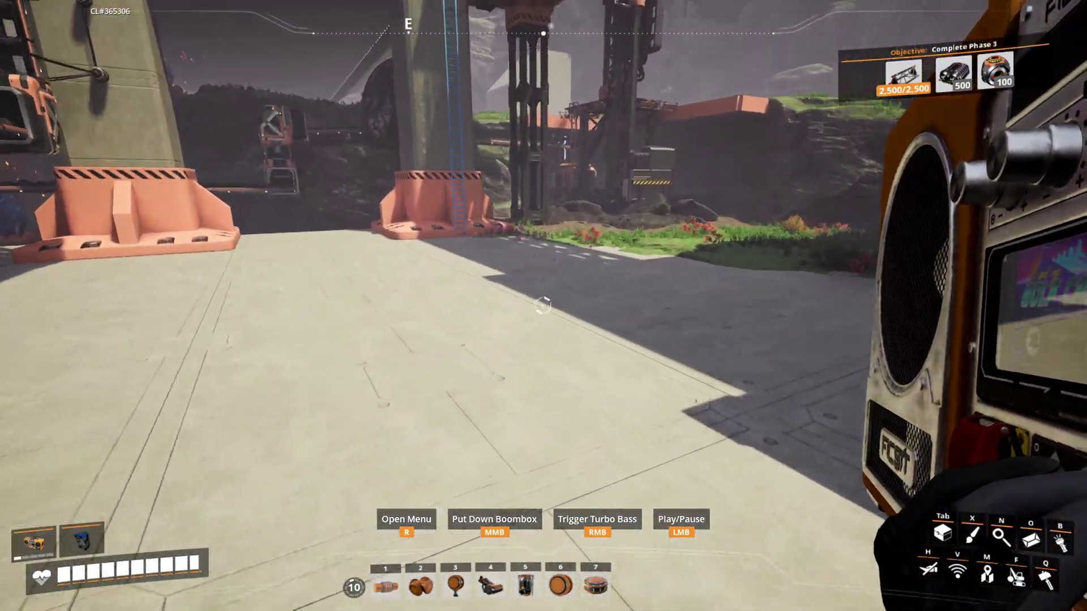
Step: Walk around the grounds outside and beneath the raised power plant, examining the Medium Global Illumination in sunlit and shaded areas
key(w)
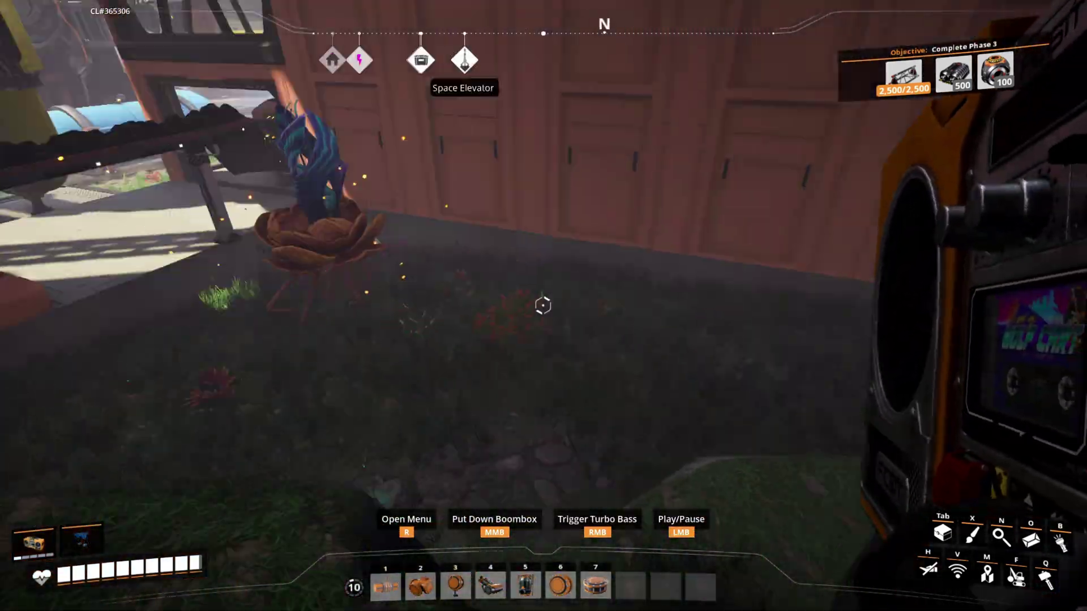
key(w)
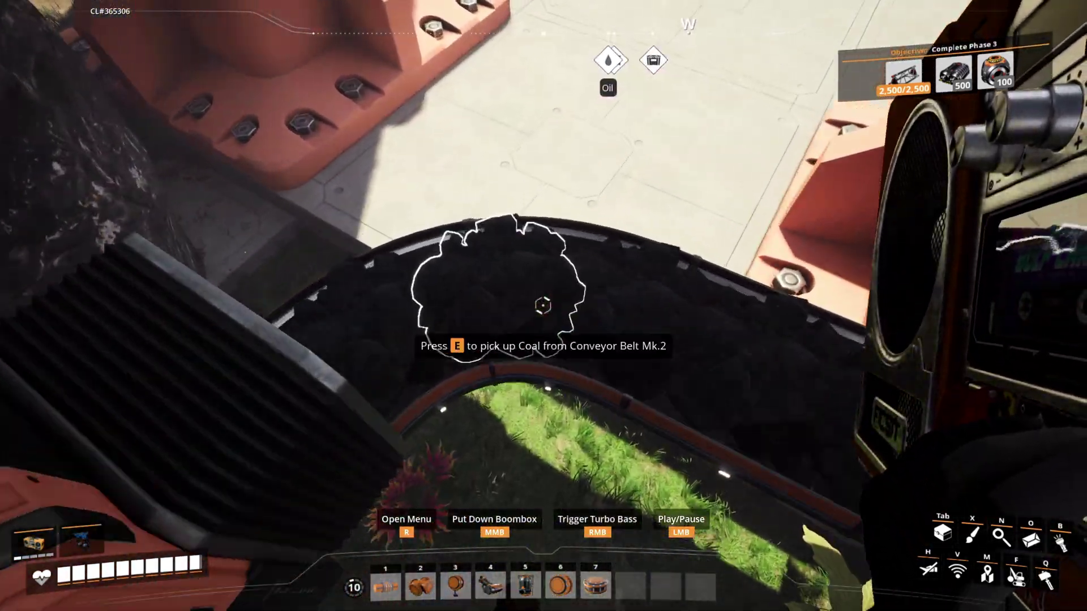
key(w)
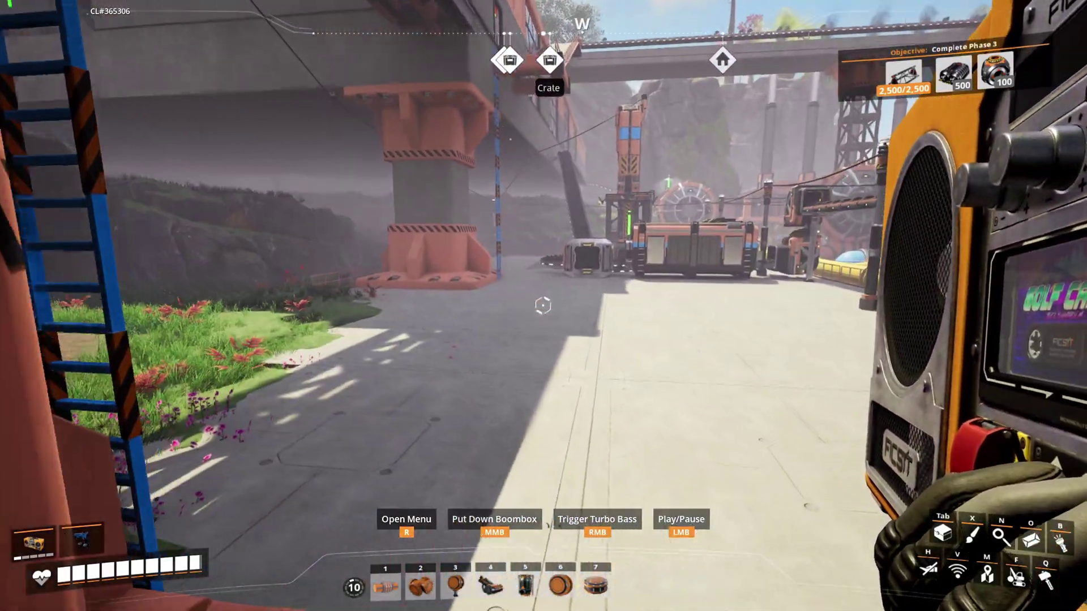
key(w)
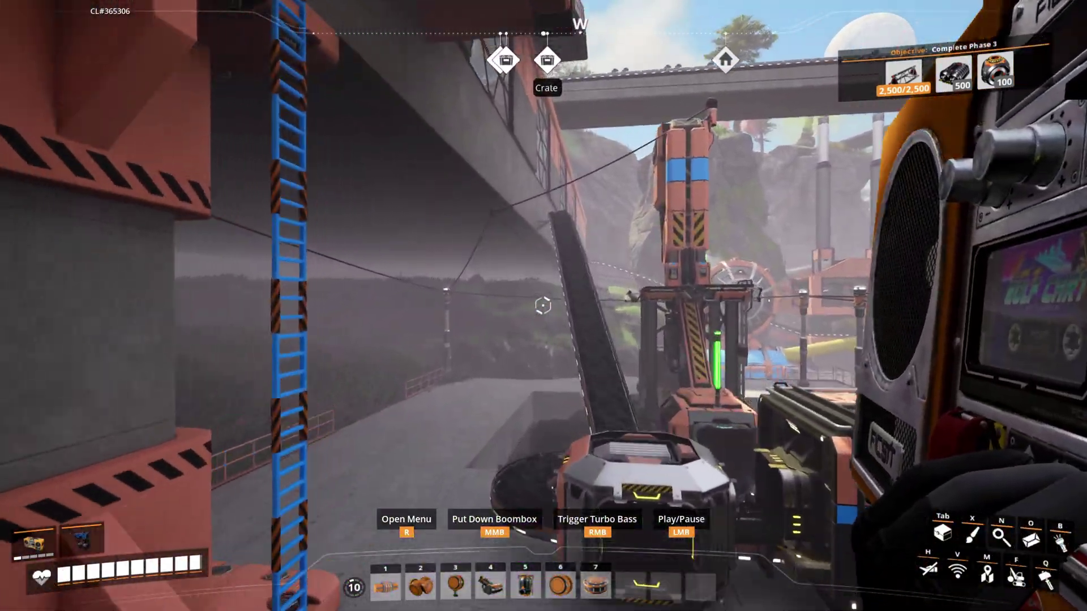
key(w)
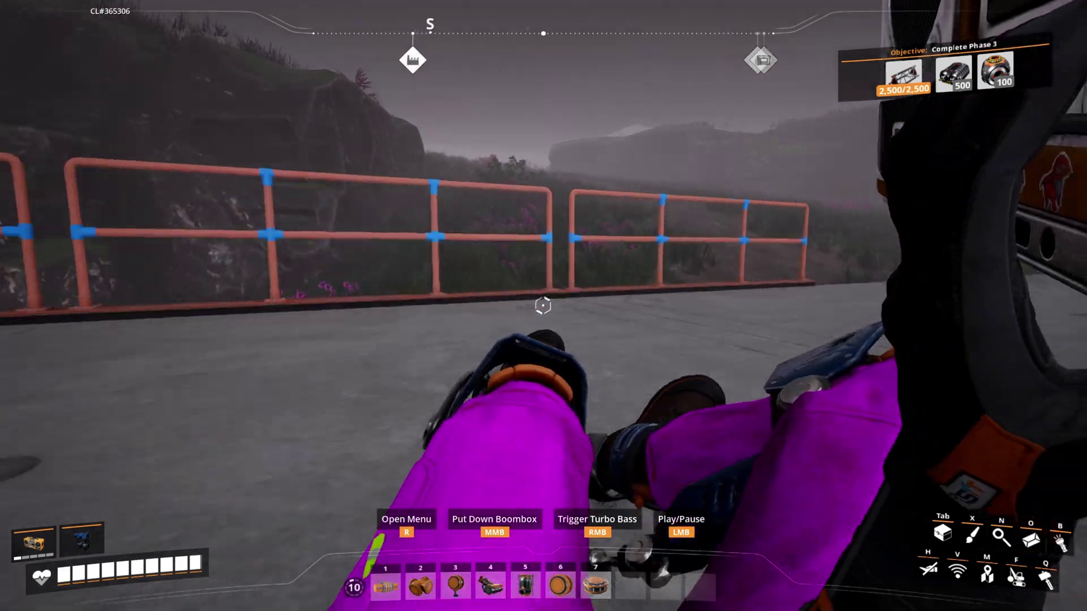
key(w)
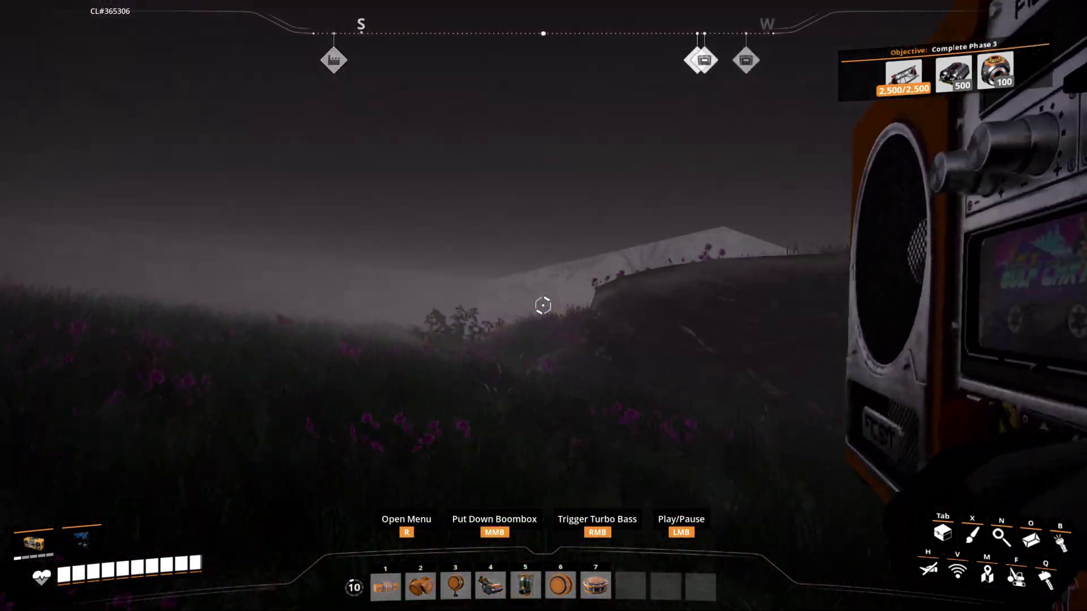
Step: Walk through the enclosed factory hall, examining the lighting on the splitters, conveyors and machines under the roof
key(w)
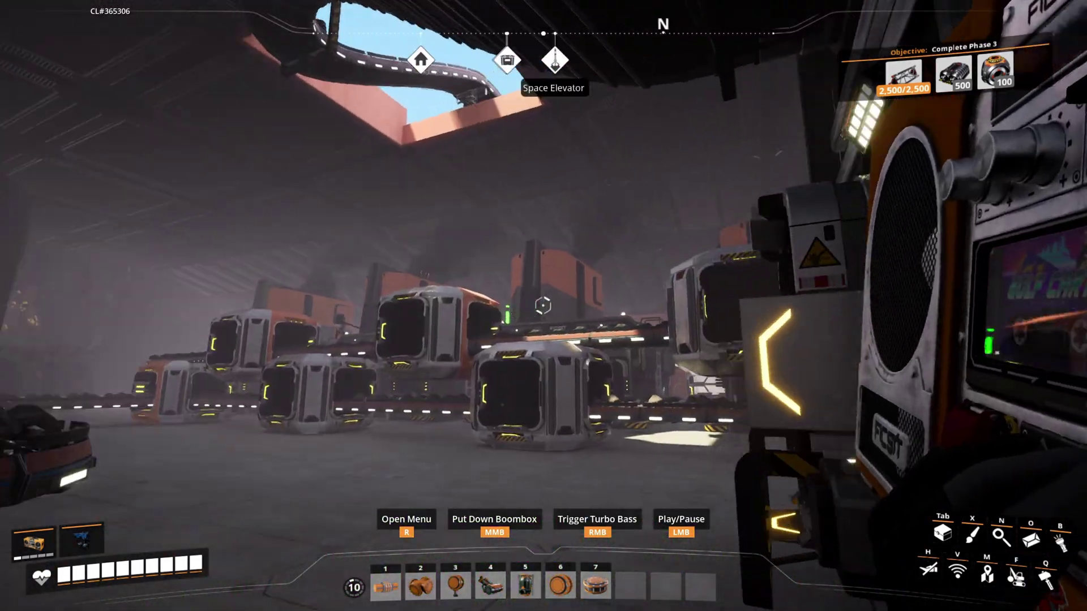
key(w)
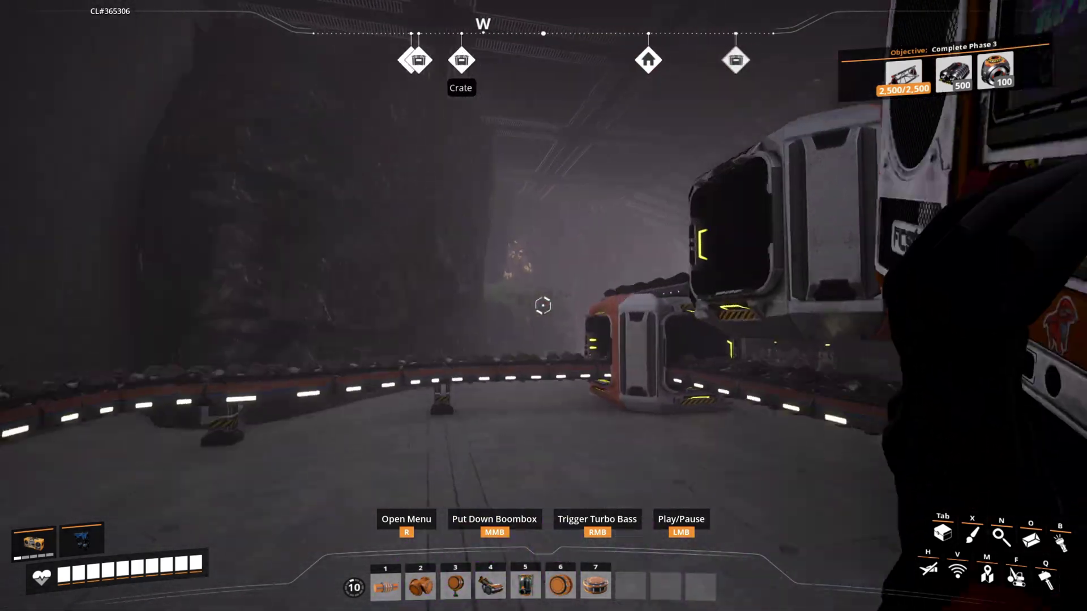
key(w)
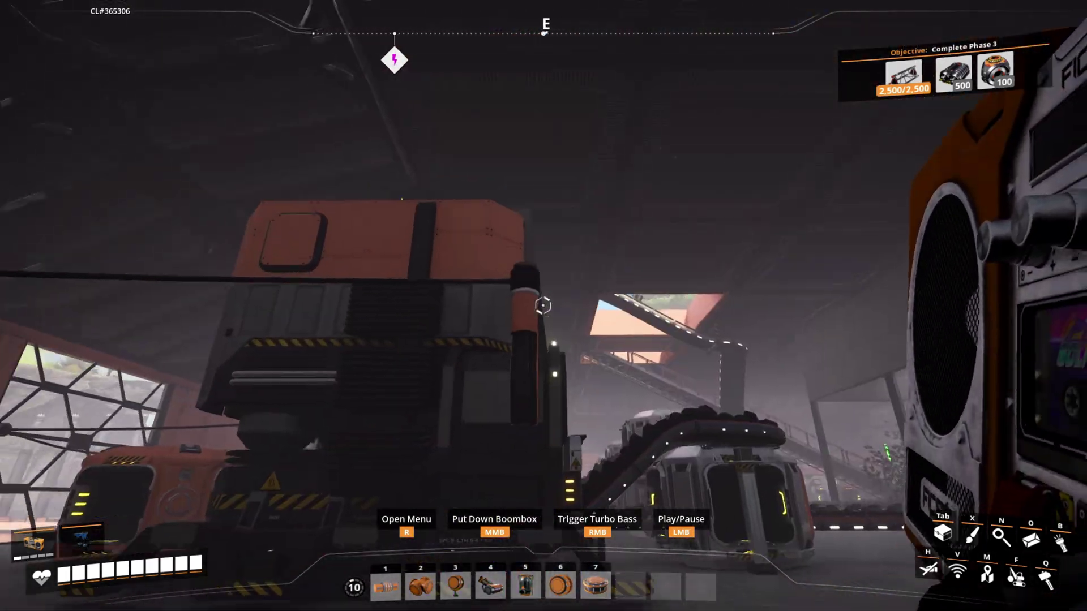
key(w)
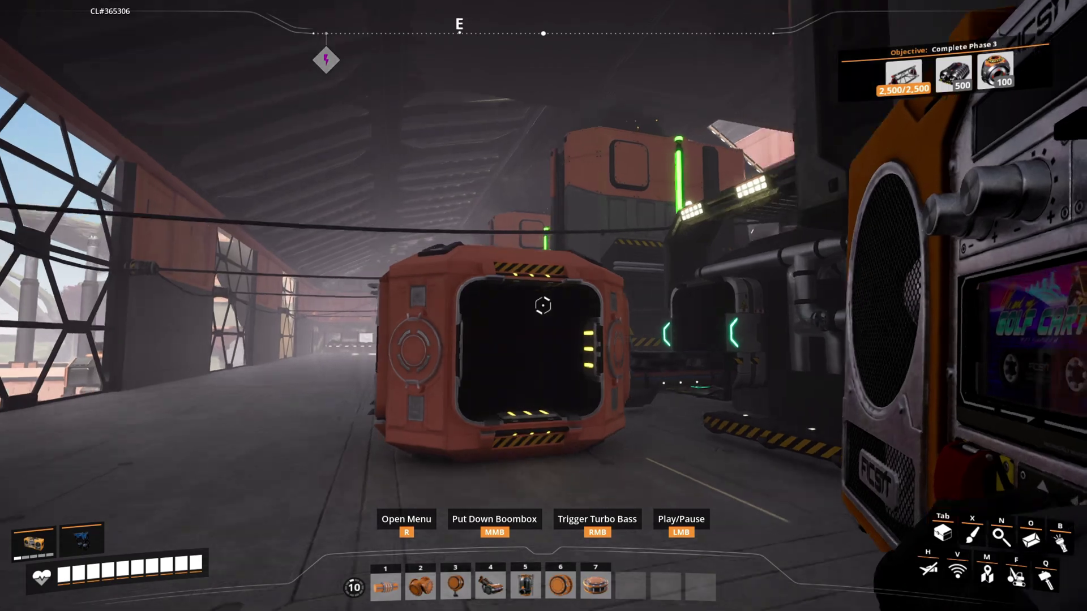
Step: Travel along the power line to the elevated walkways and examine the outdoor lighting over the water extractors and chimneys
key(w)
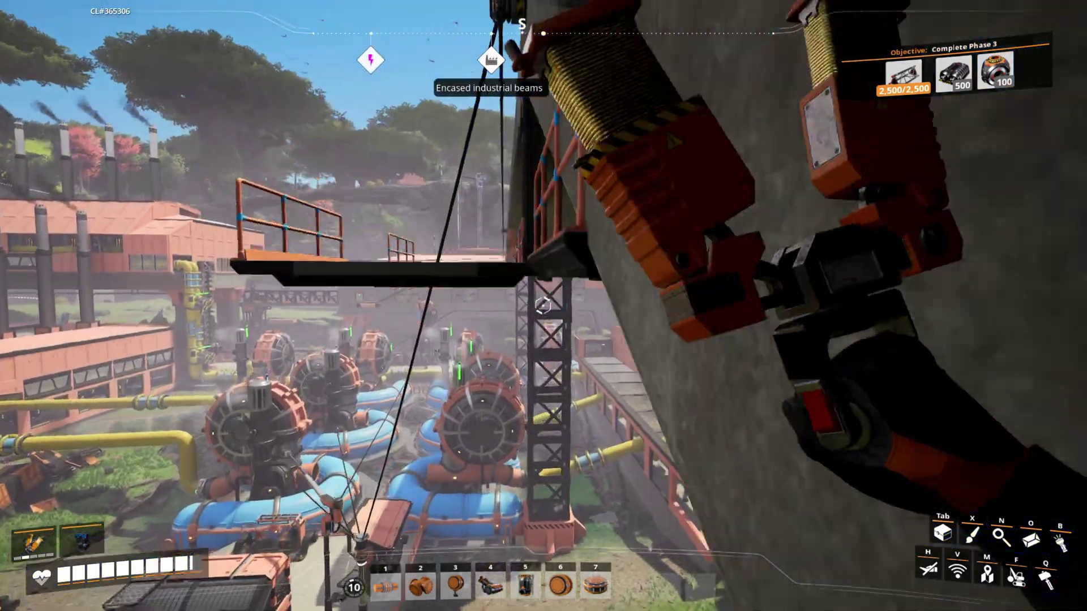
key(w)
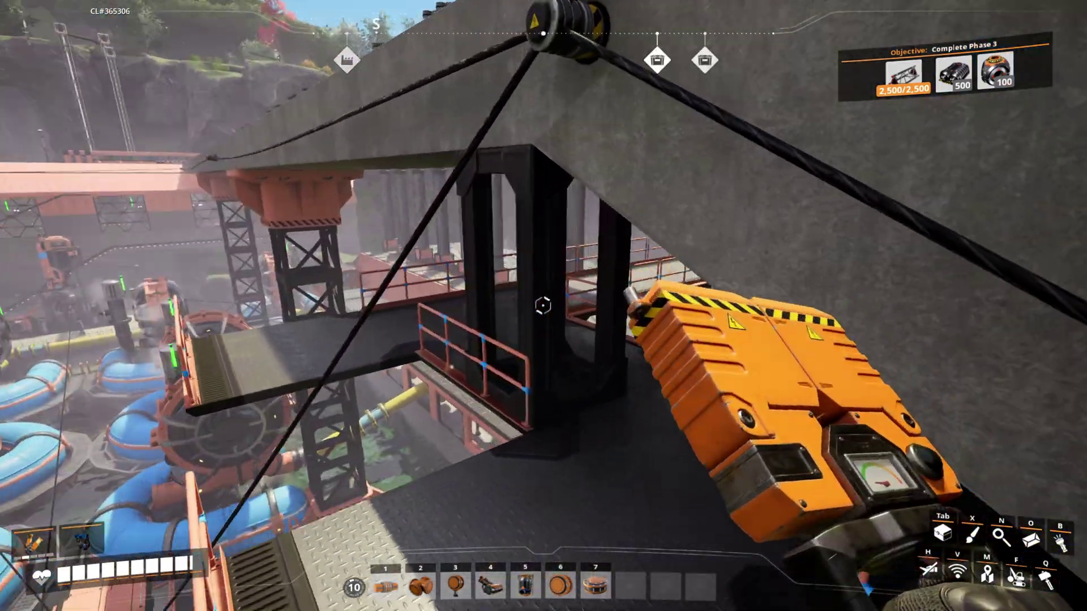
key(w)
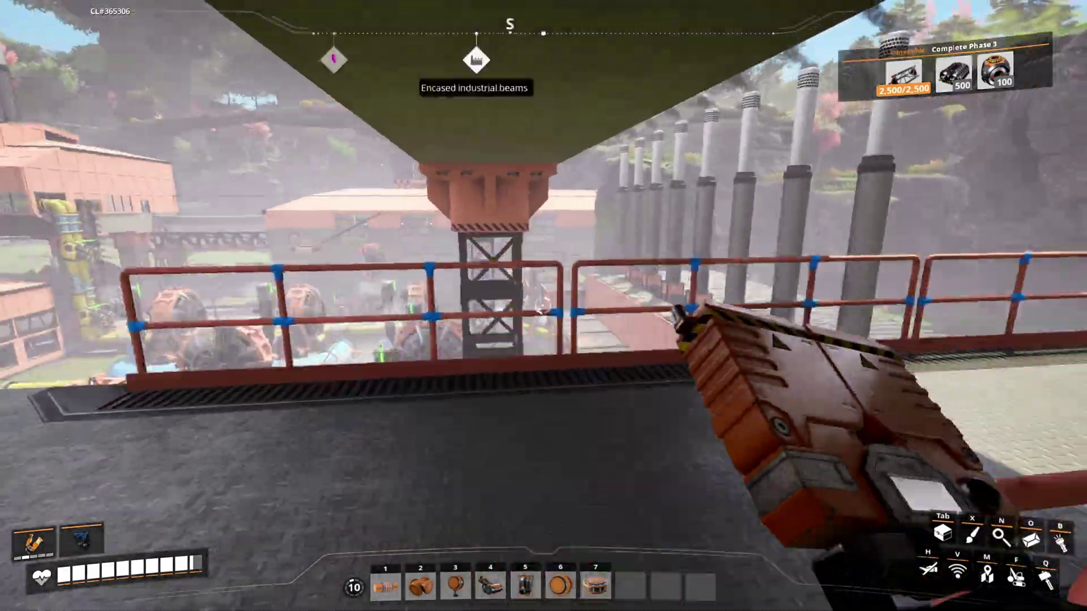
key(w)
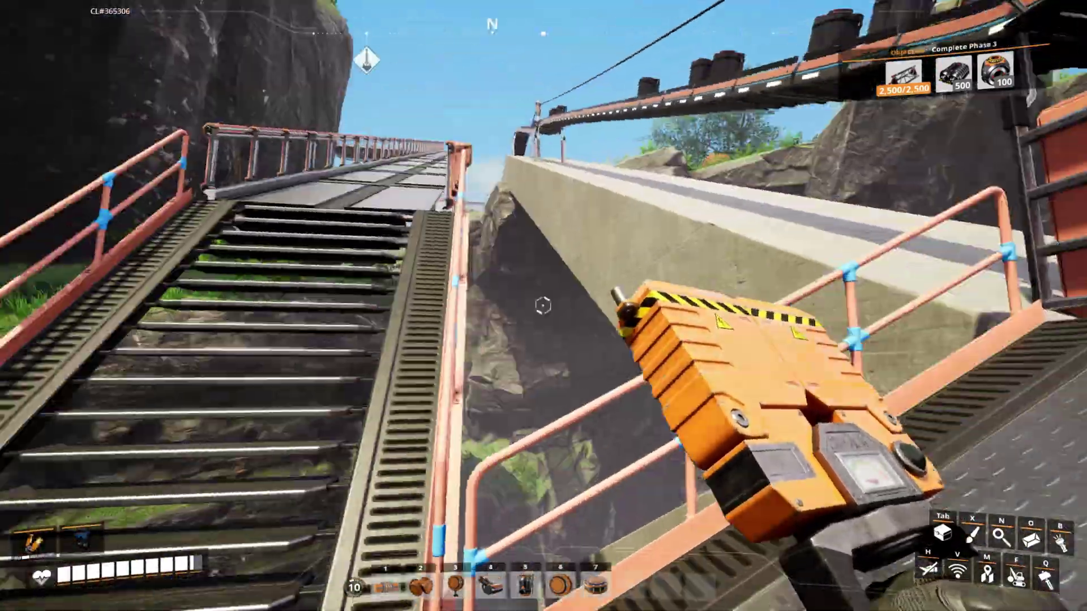